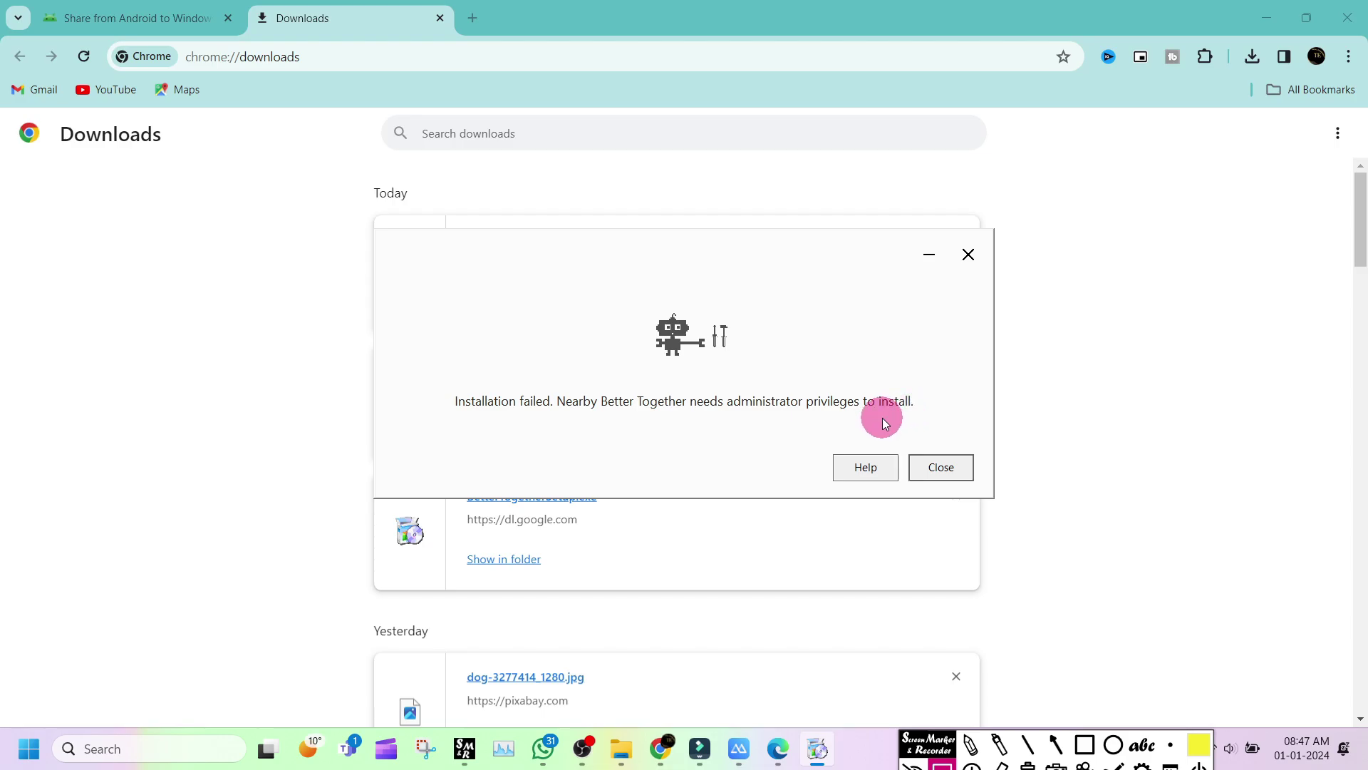
- Dismiss the failed installer window and launch the Nearby Share from Google app
click(941, 466)
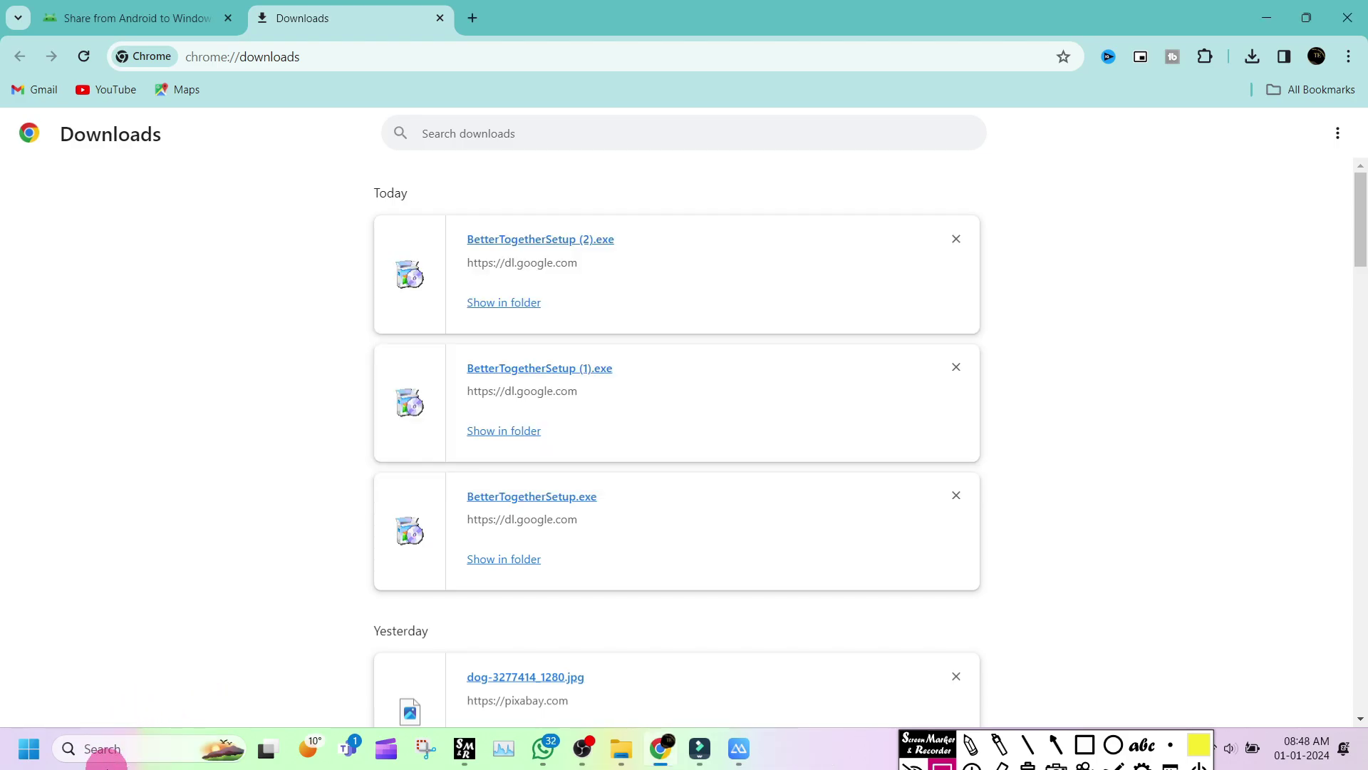
click(110, 758)
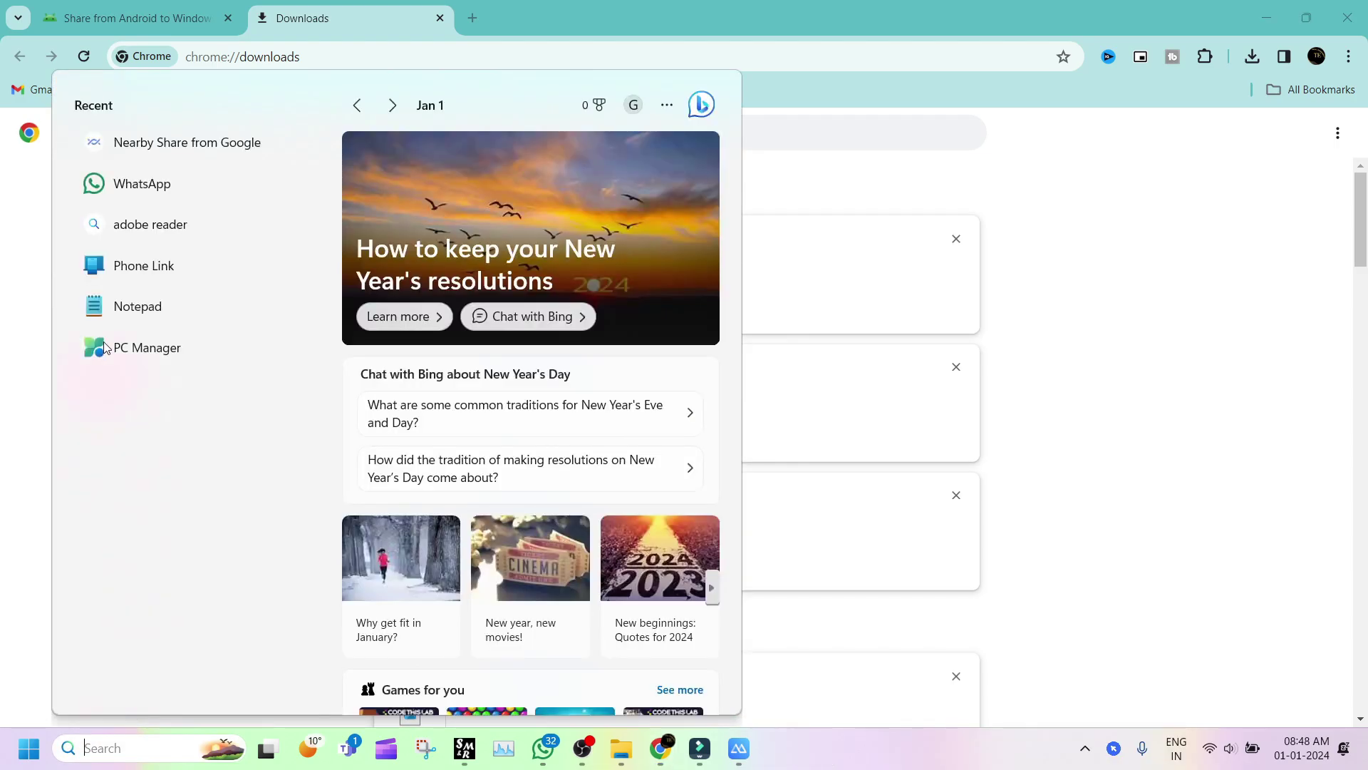
click(158, 151)
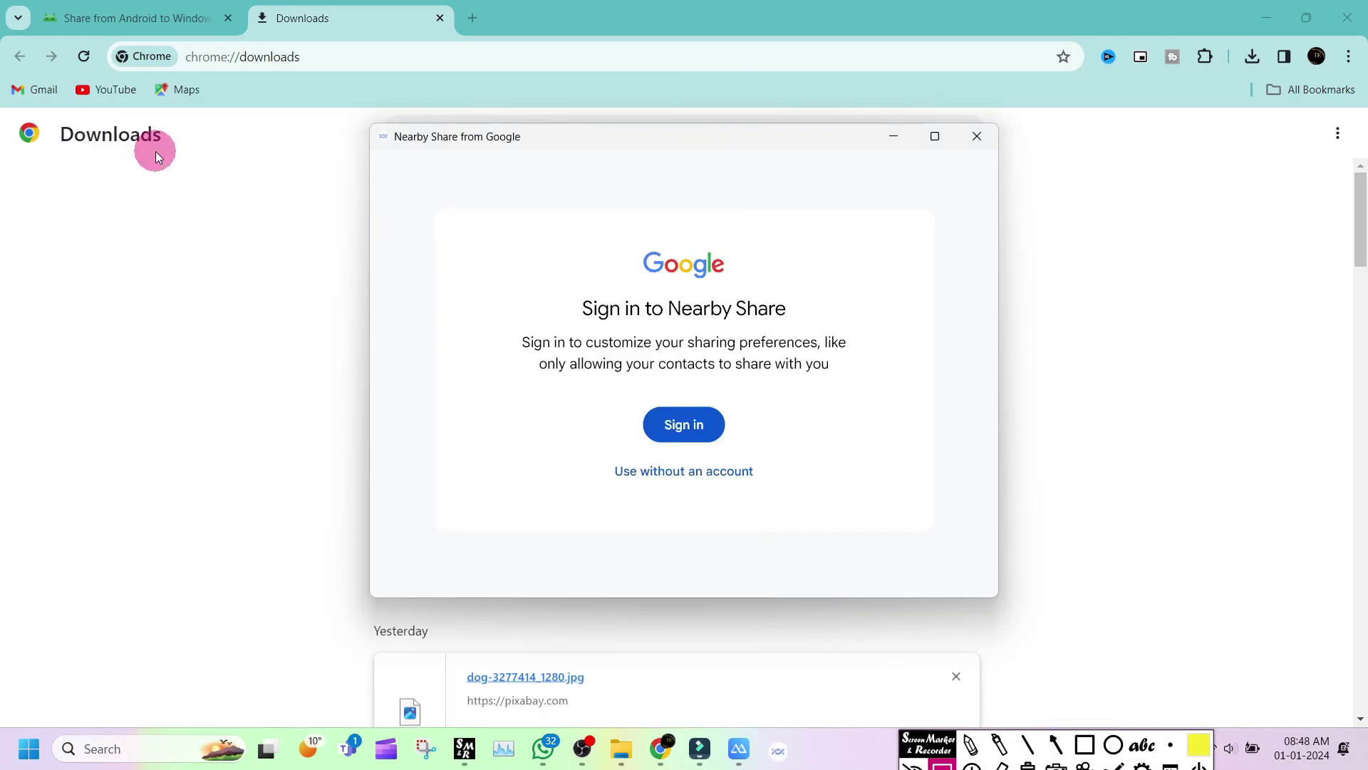
- Sign in to Nearby Share with the chosen Google account and approve the app's sign-in request in the browser
click(683, 426)
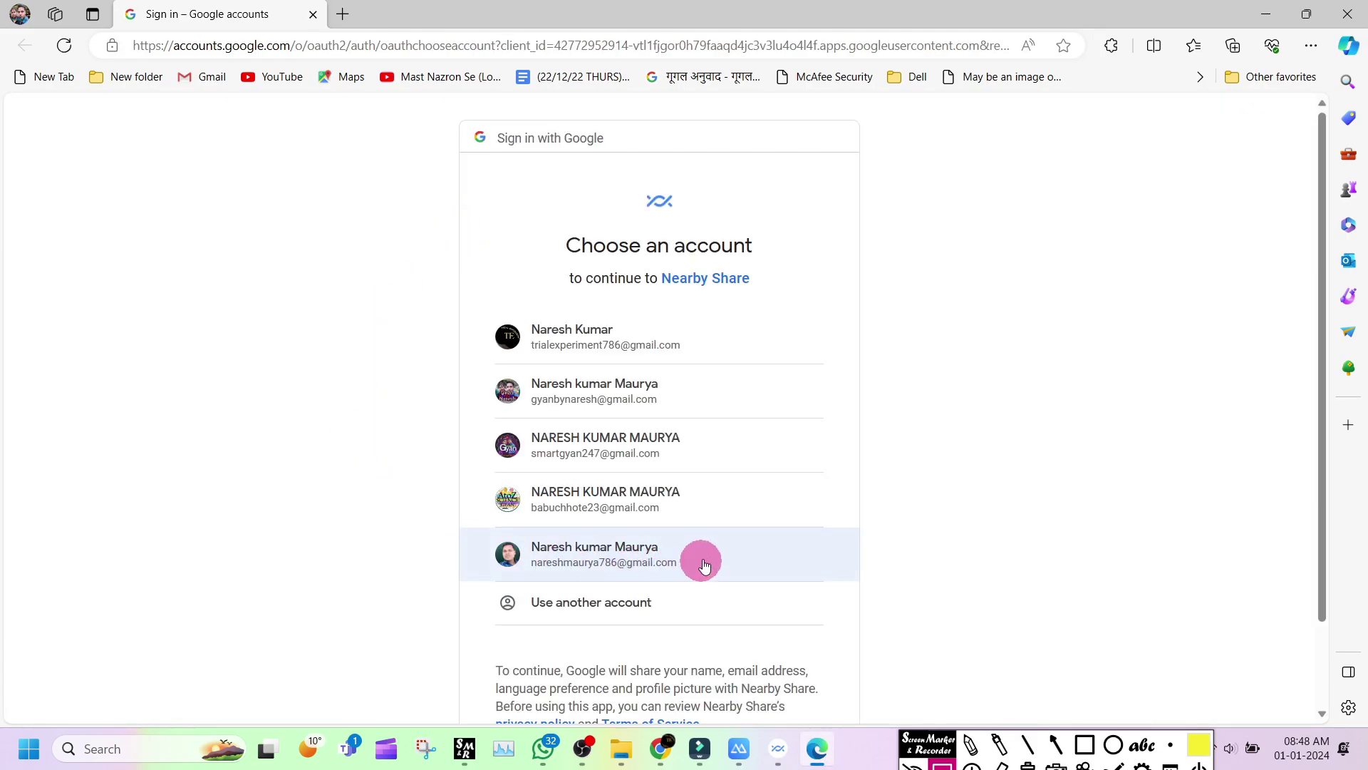
click(593, 396)
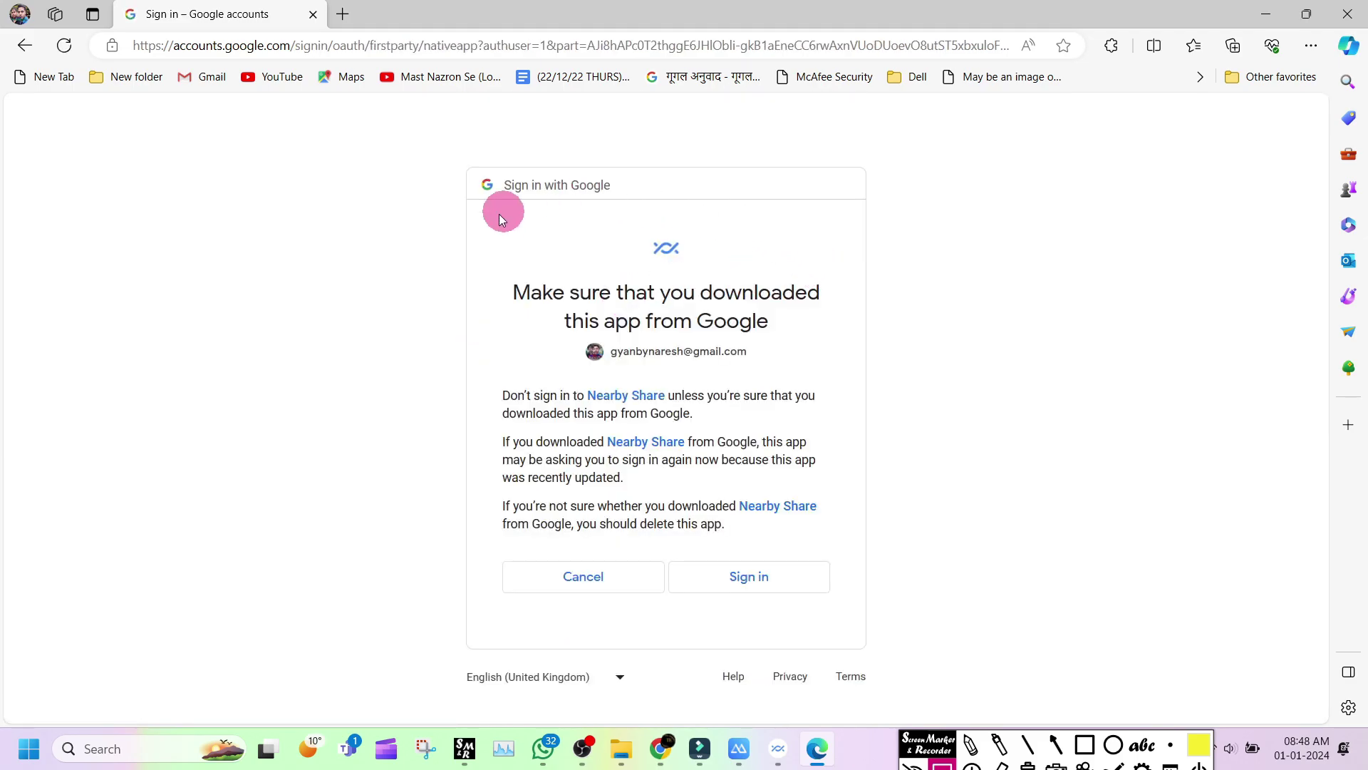
click(722, 576)
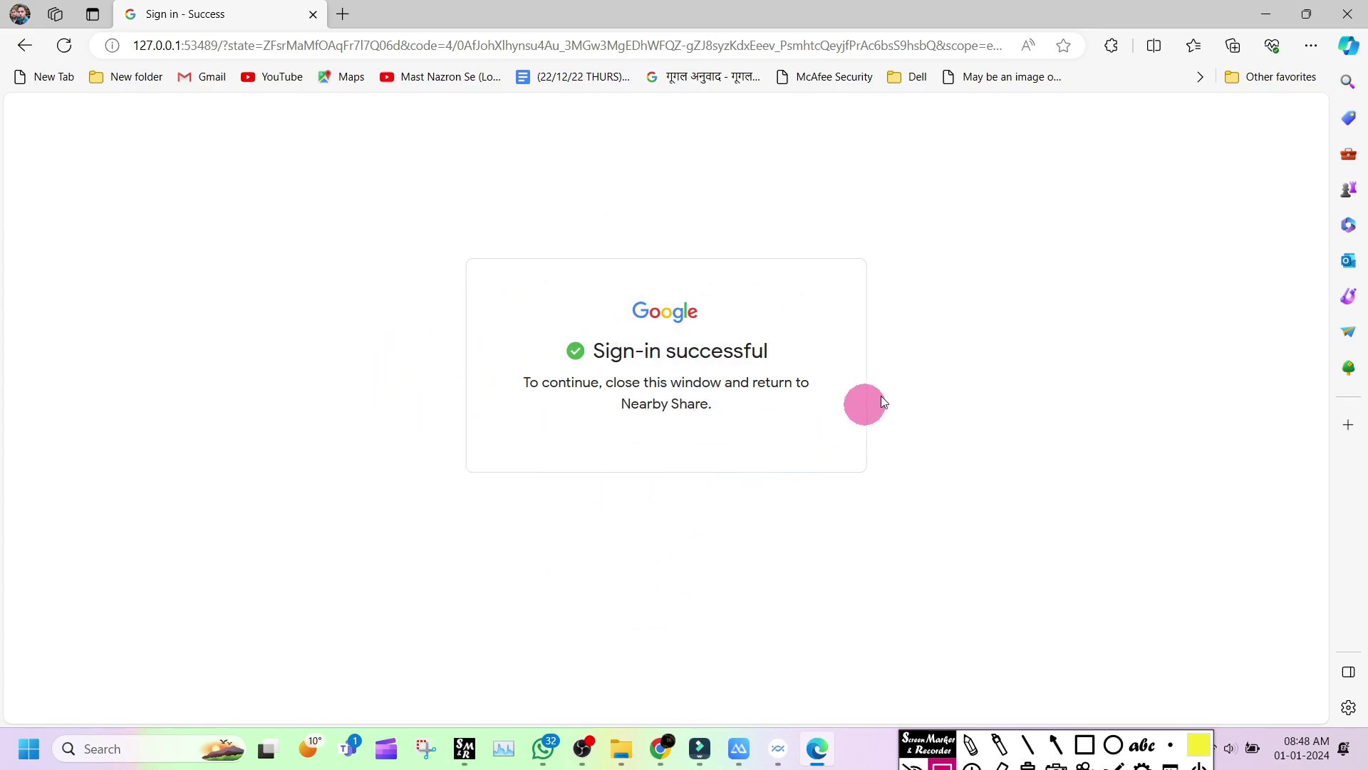
- Search Windows for "near" and reopen the Nearby Share from Google app
click(154, 750)
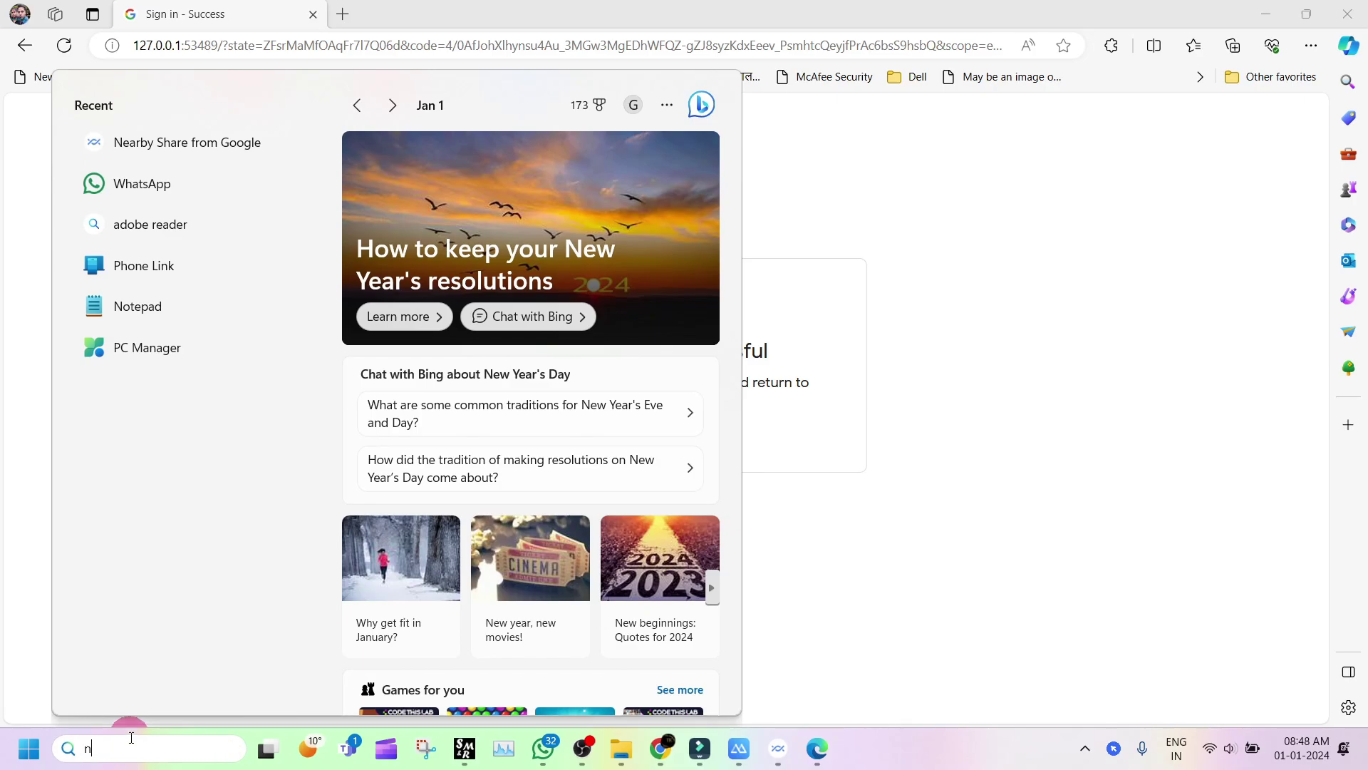
text(ner)
key(BackSpace)
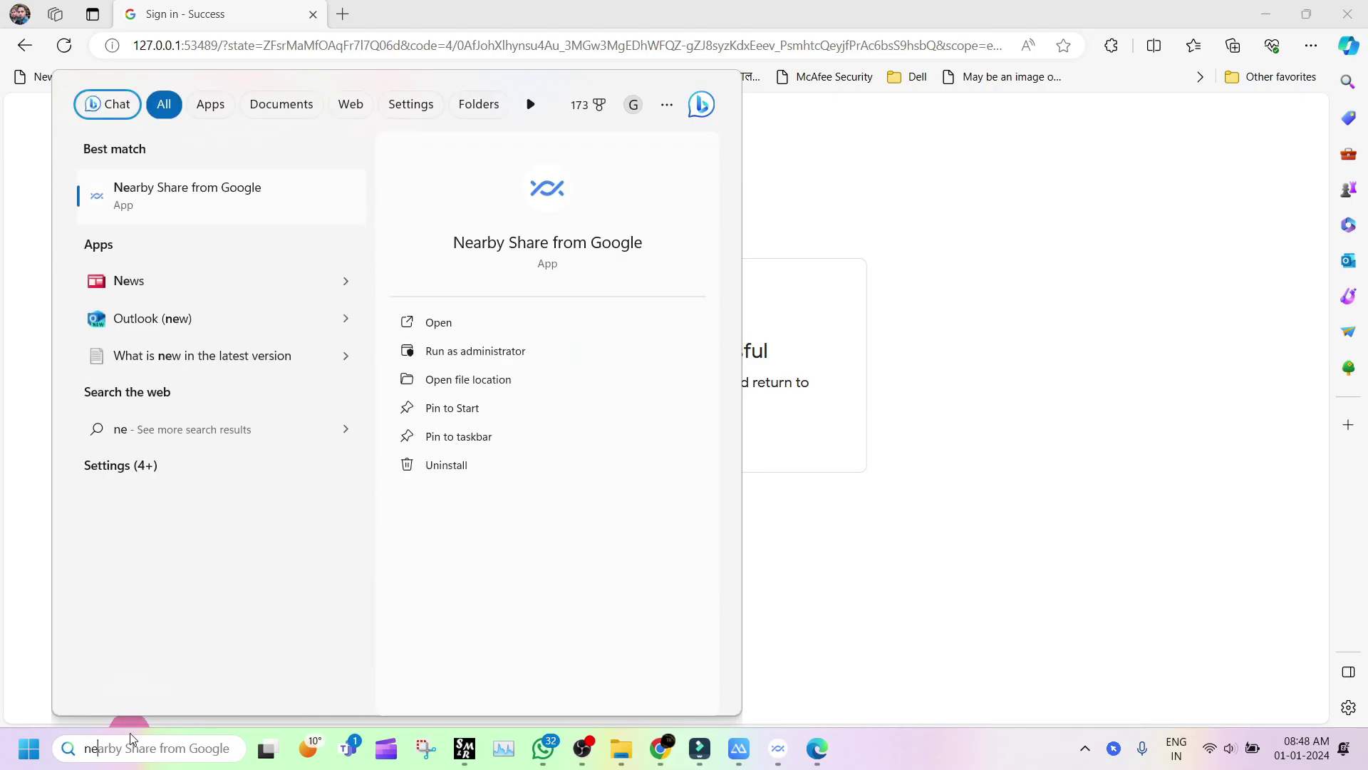
text(ar)
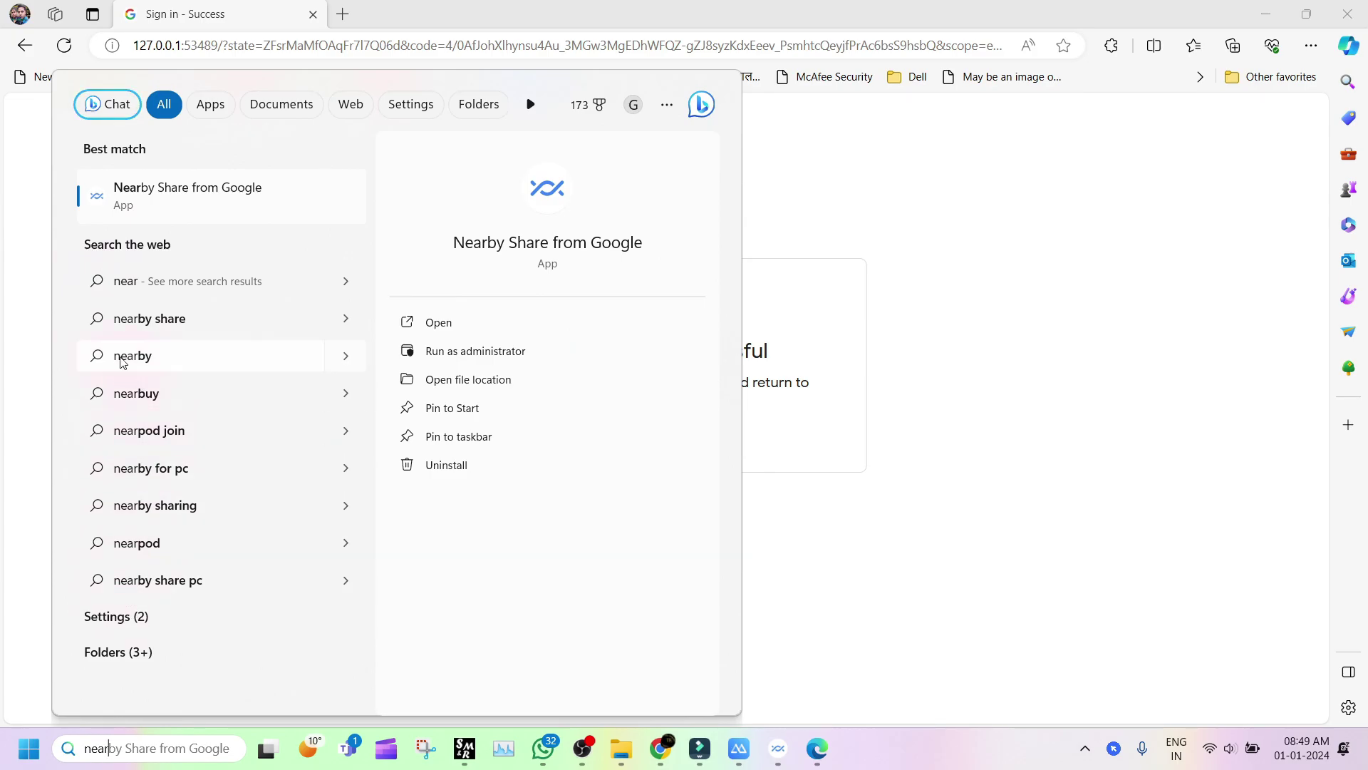
click(118, 189)
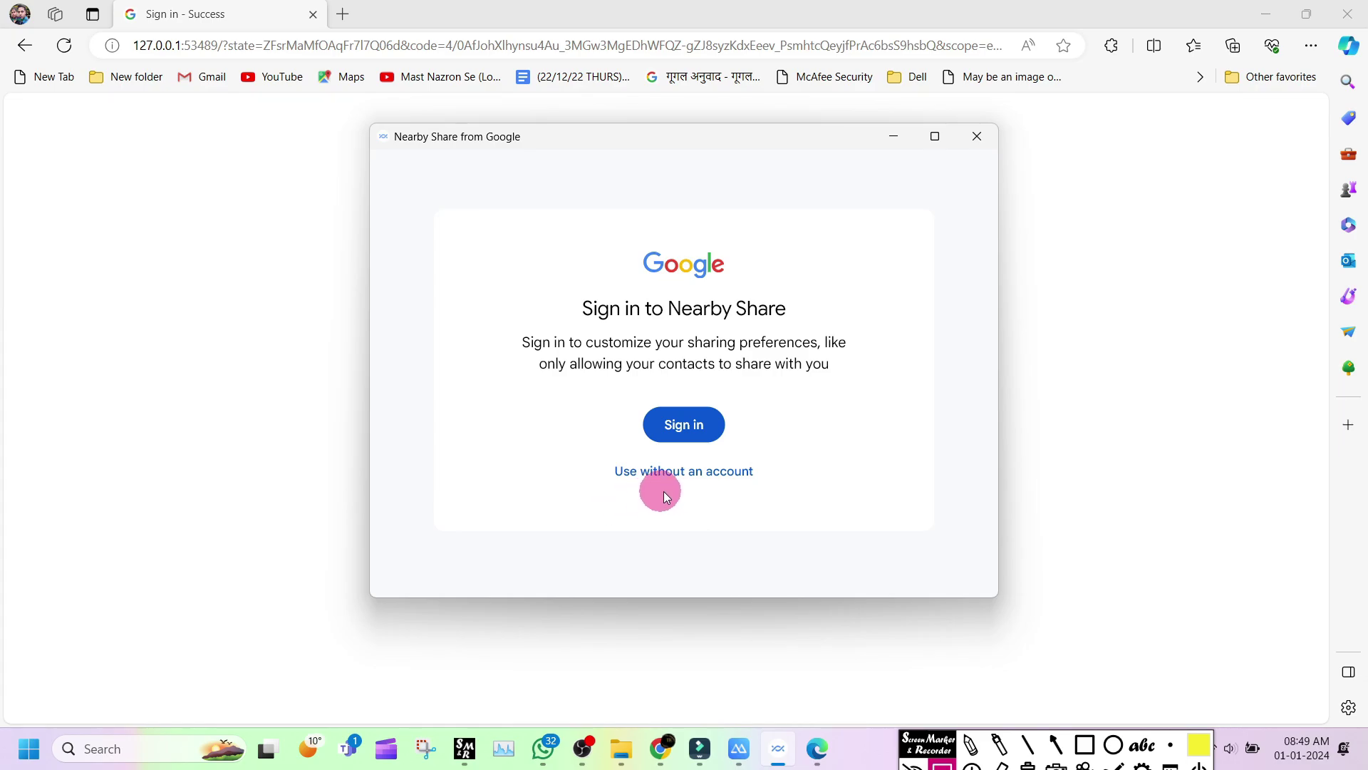
- Continue past the sign-in screen, maximize the app window, and complete the Nearby Share setup with receiving set to Contacts
click(689, 429)
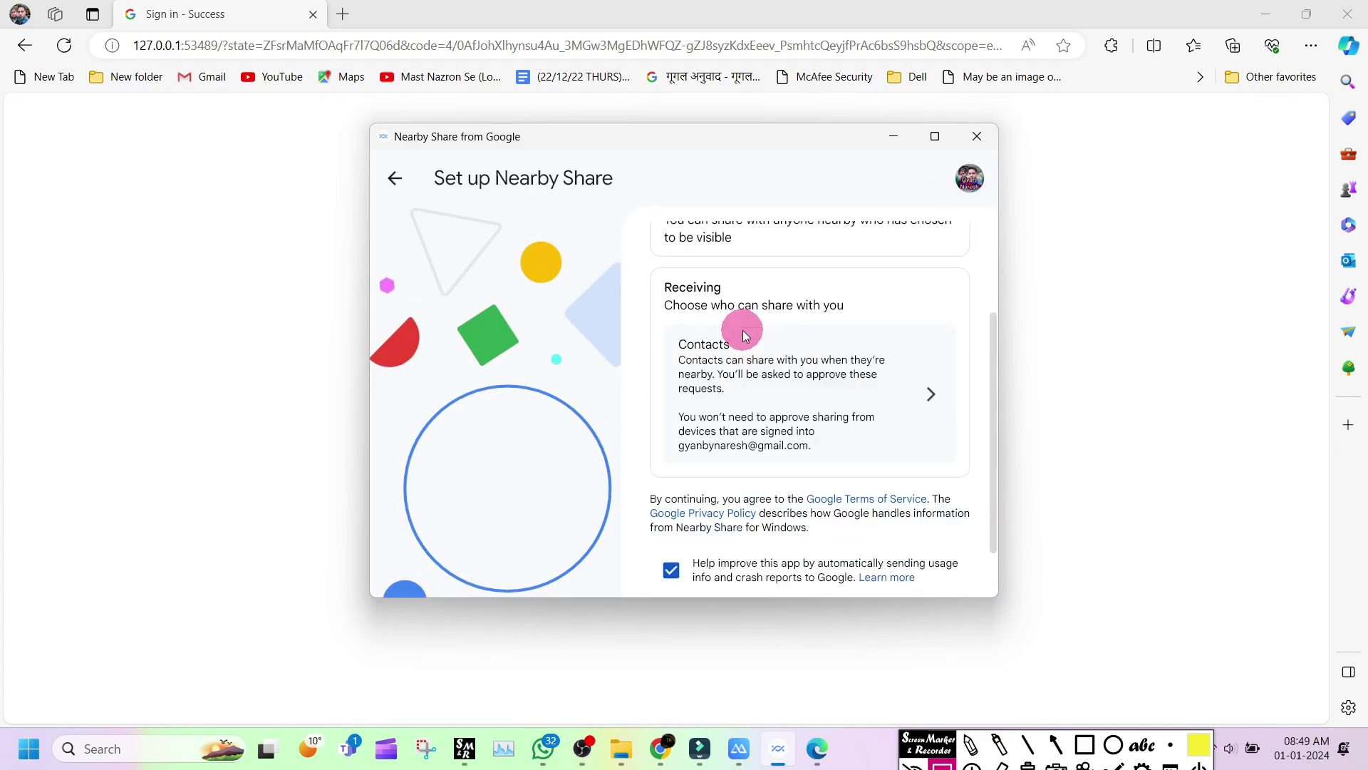
scroll(743, 330, down, 3)
click(935, 136)
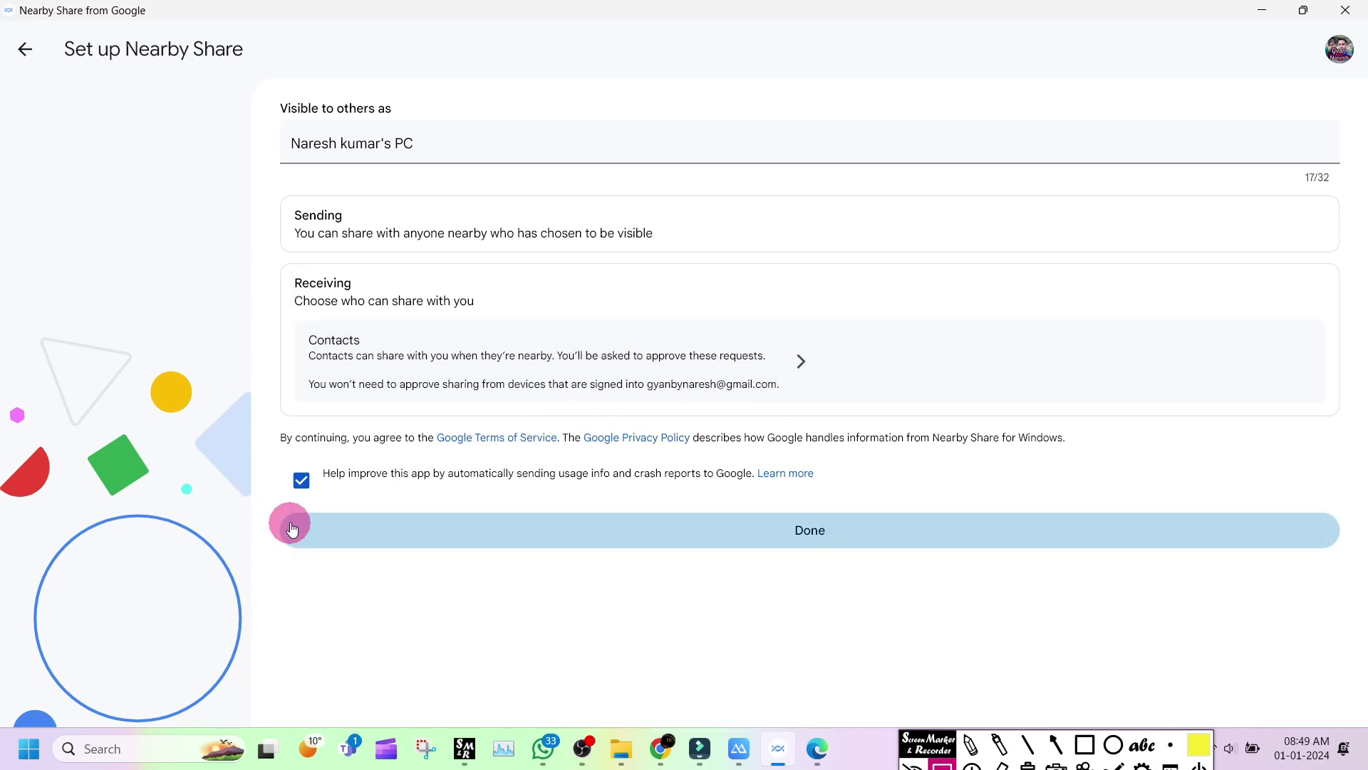
click(817, 535)
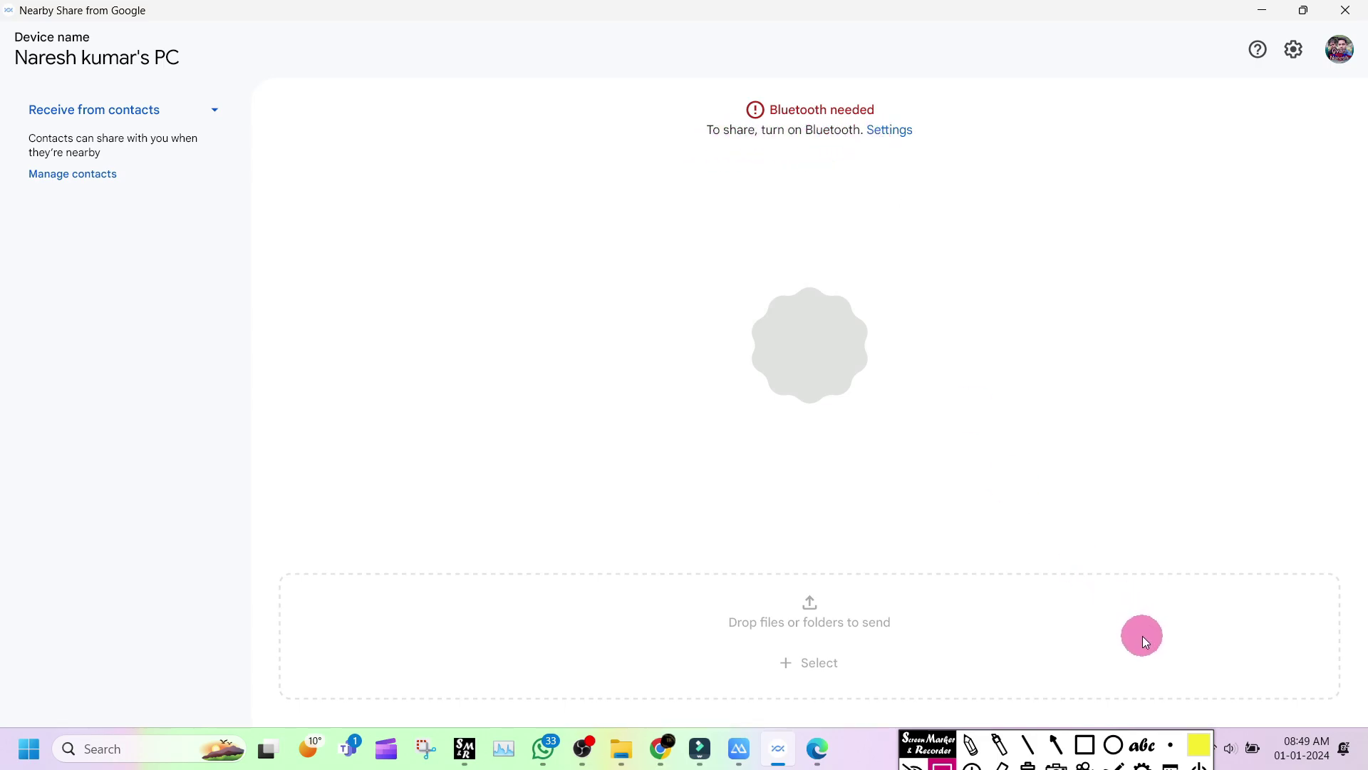
- Open the Windows Bluetooth & devices settings and turn Bluetooth on
drag(926, 742, 858, 747)
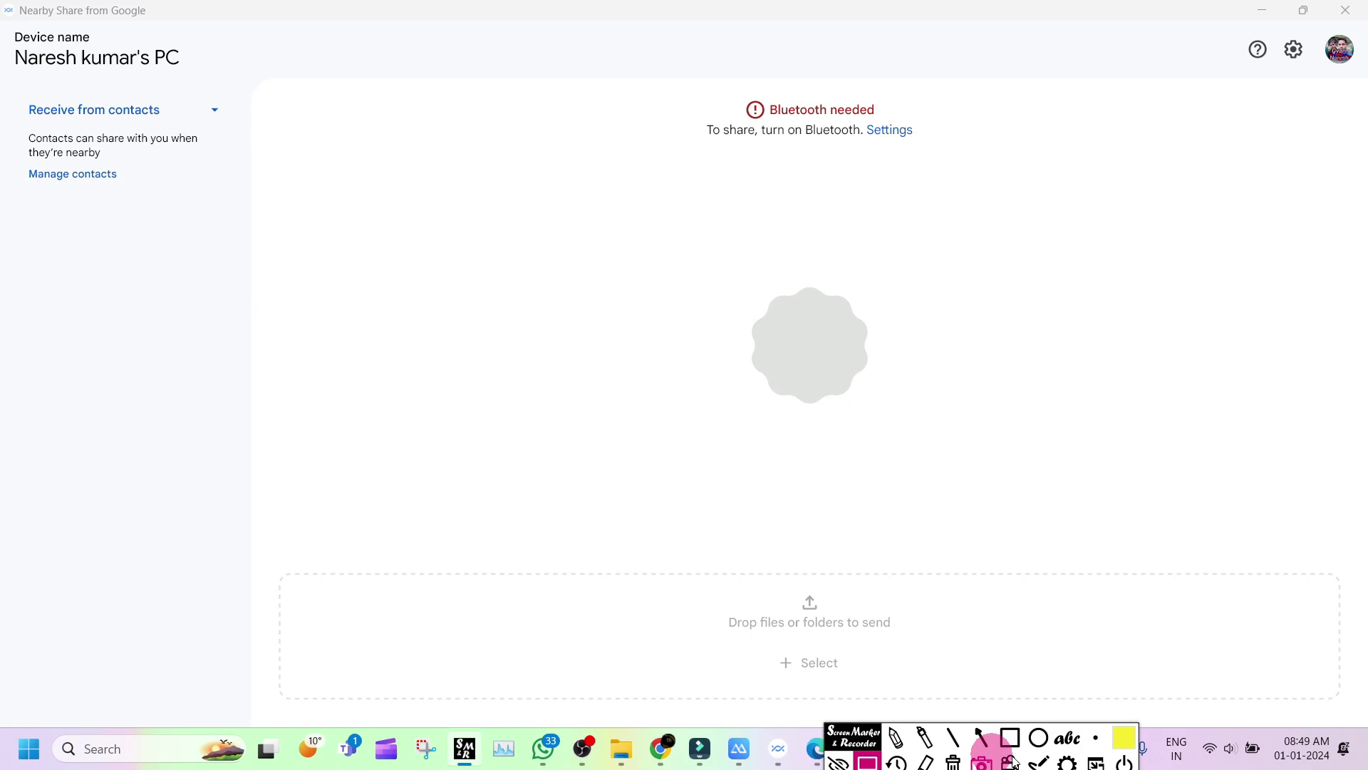
right_click(1213, 752)
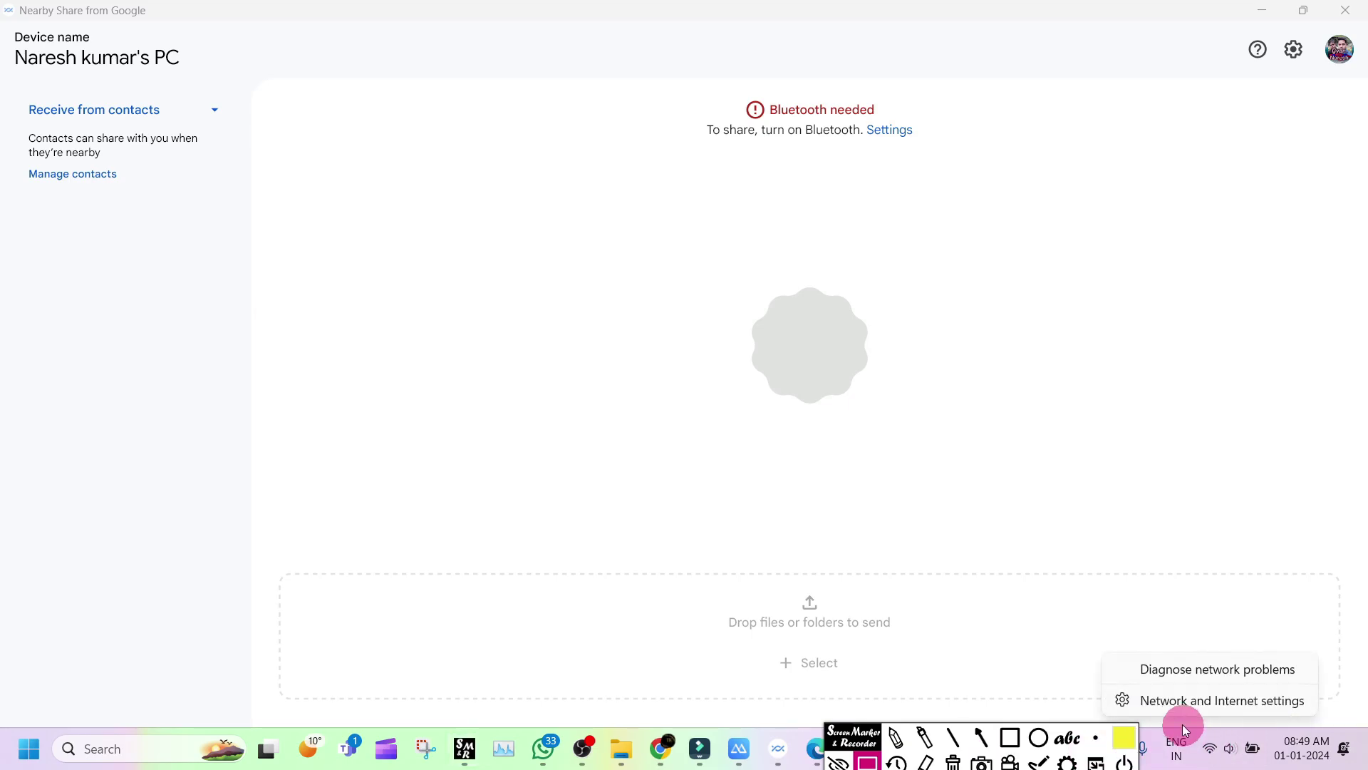
click(1166, 703)
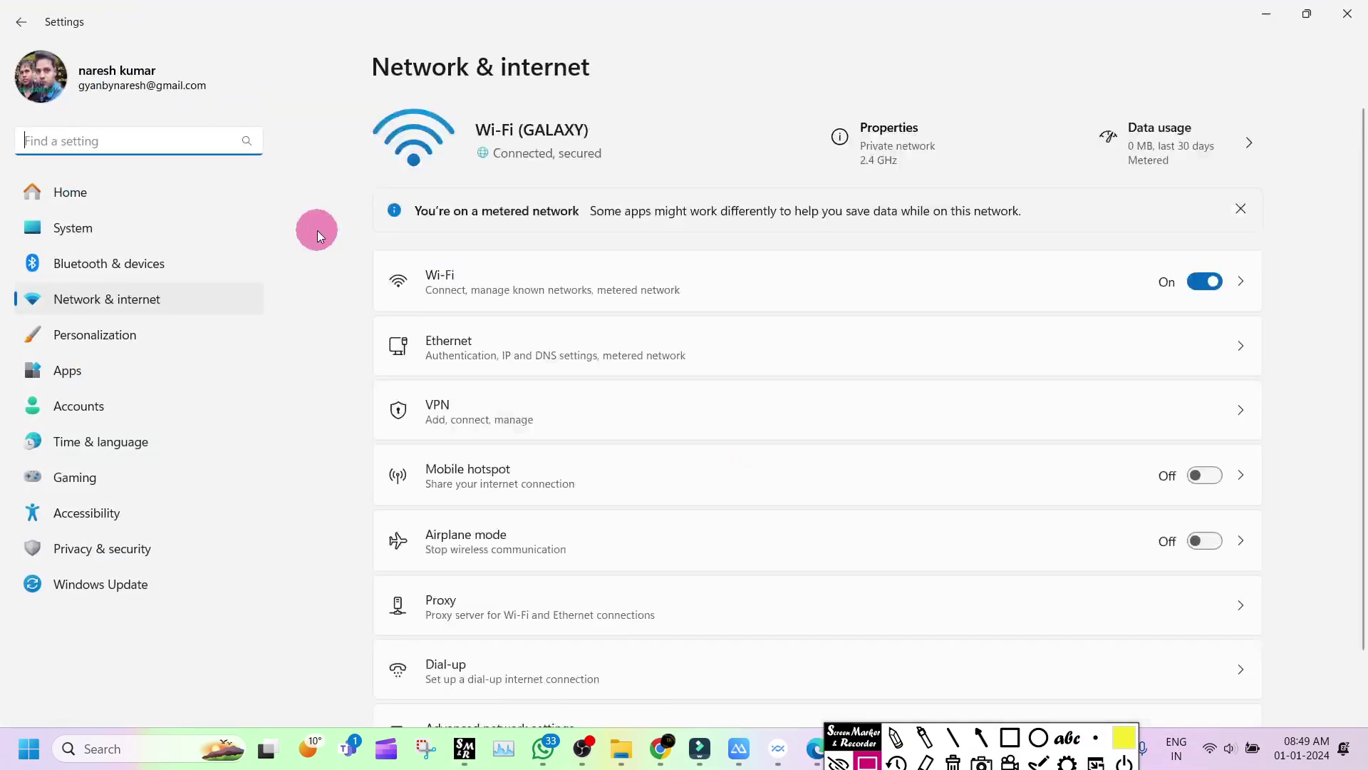
click(65, 269)
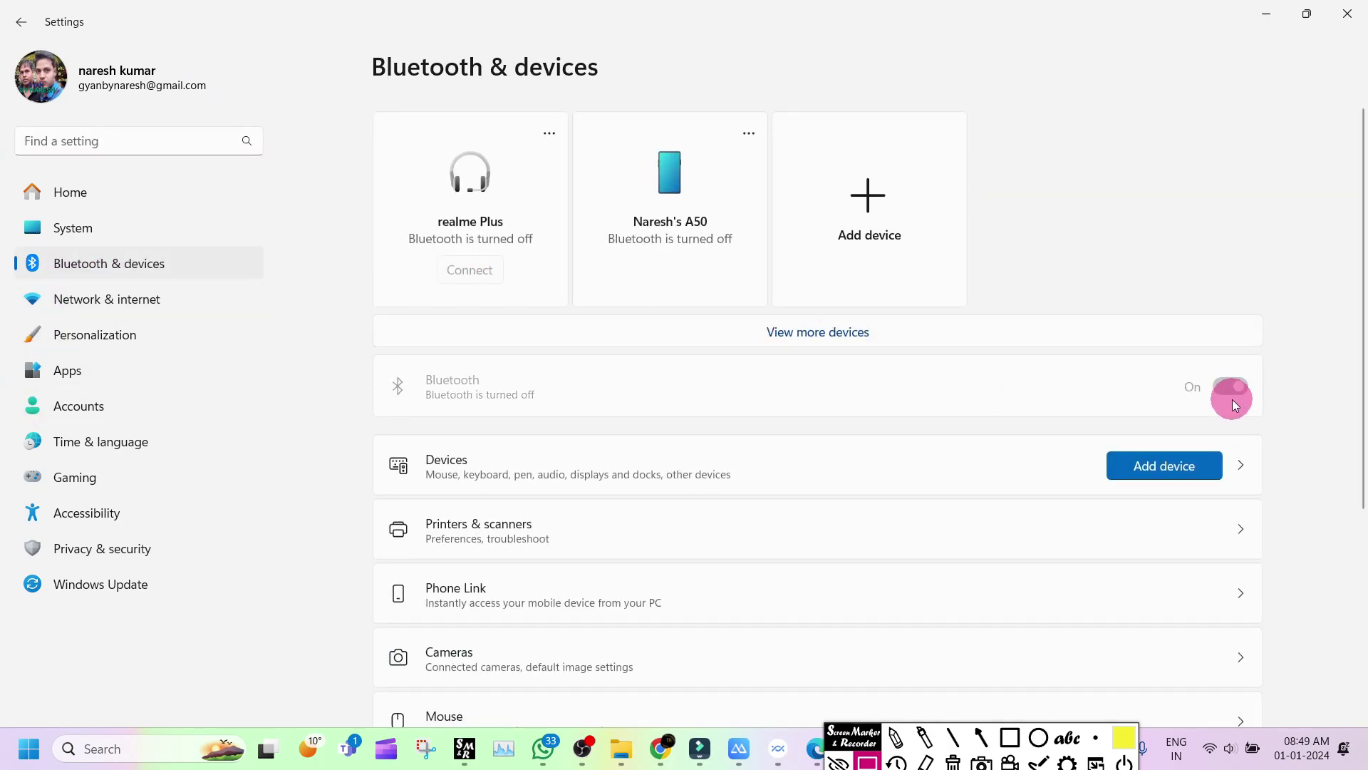
- Bring up the mirrored phone, close its Bluetooth device list, and minimize the mirror window
click(736, 754)
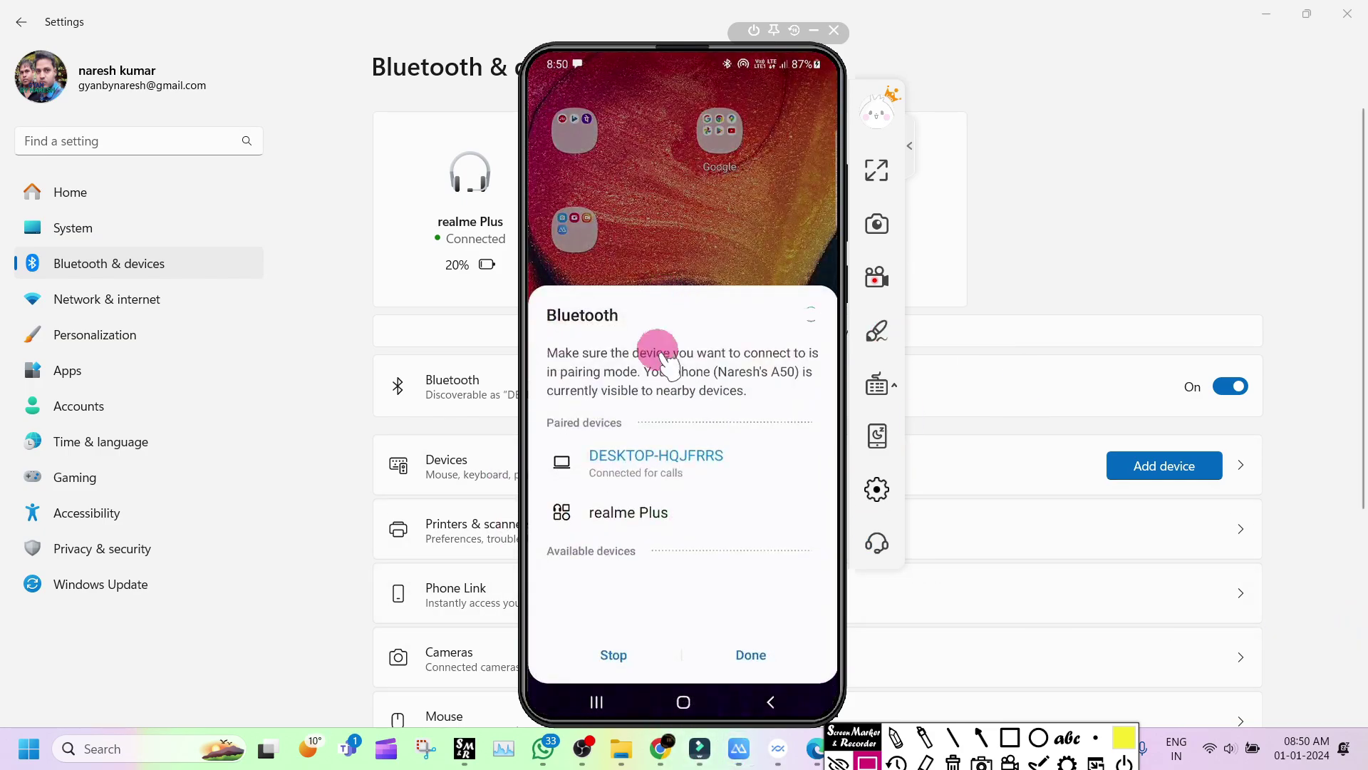
click(751, 656)
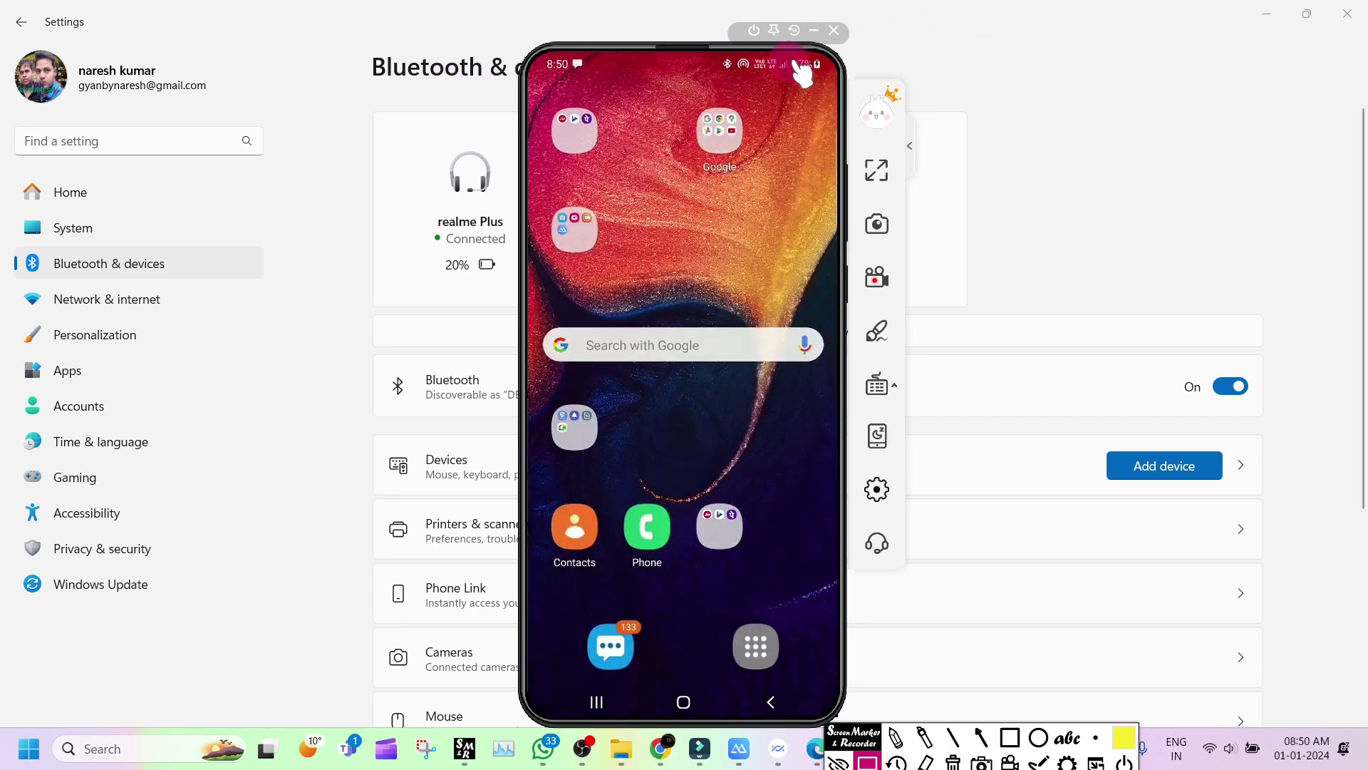
click(811, 31)
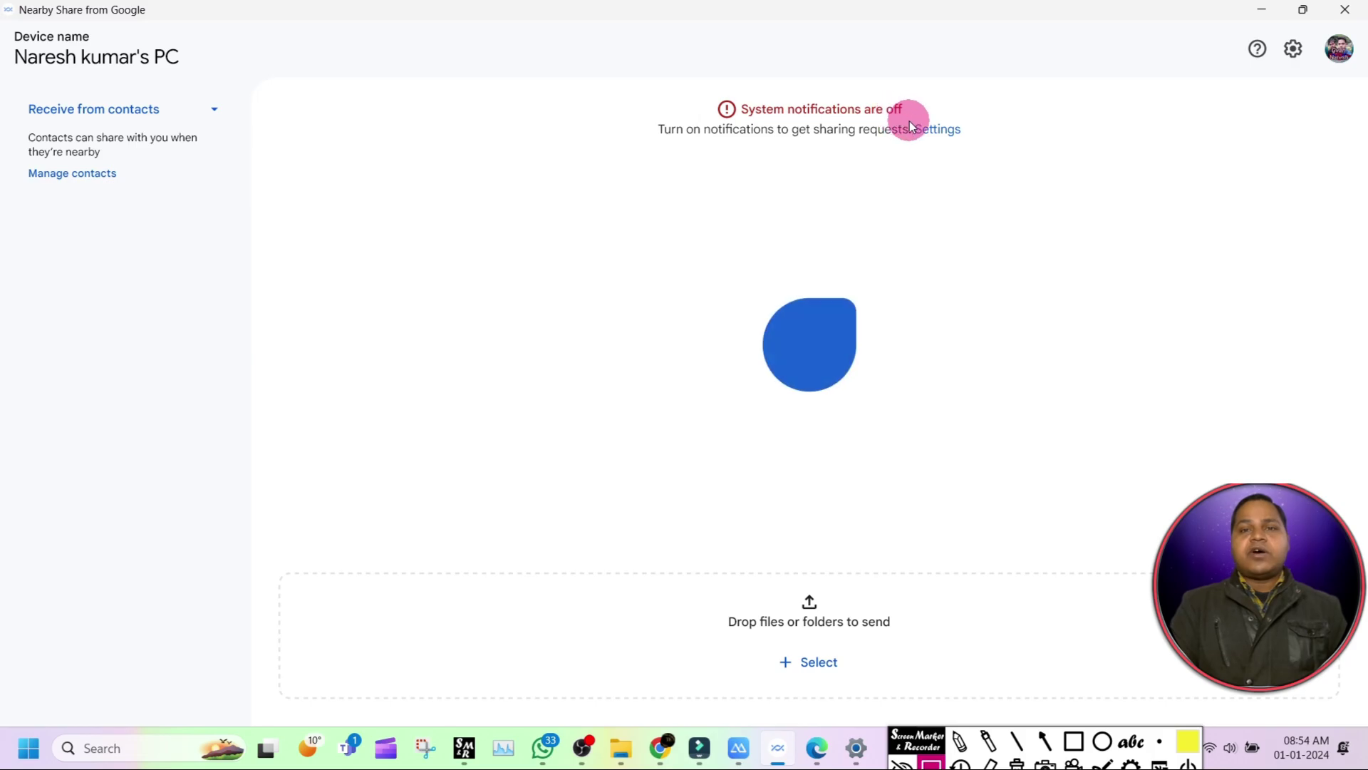
- Open the Windows notification settings from Nearby Share, review the app list, and switch notifications off and back on
click(941, 129)
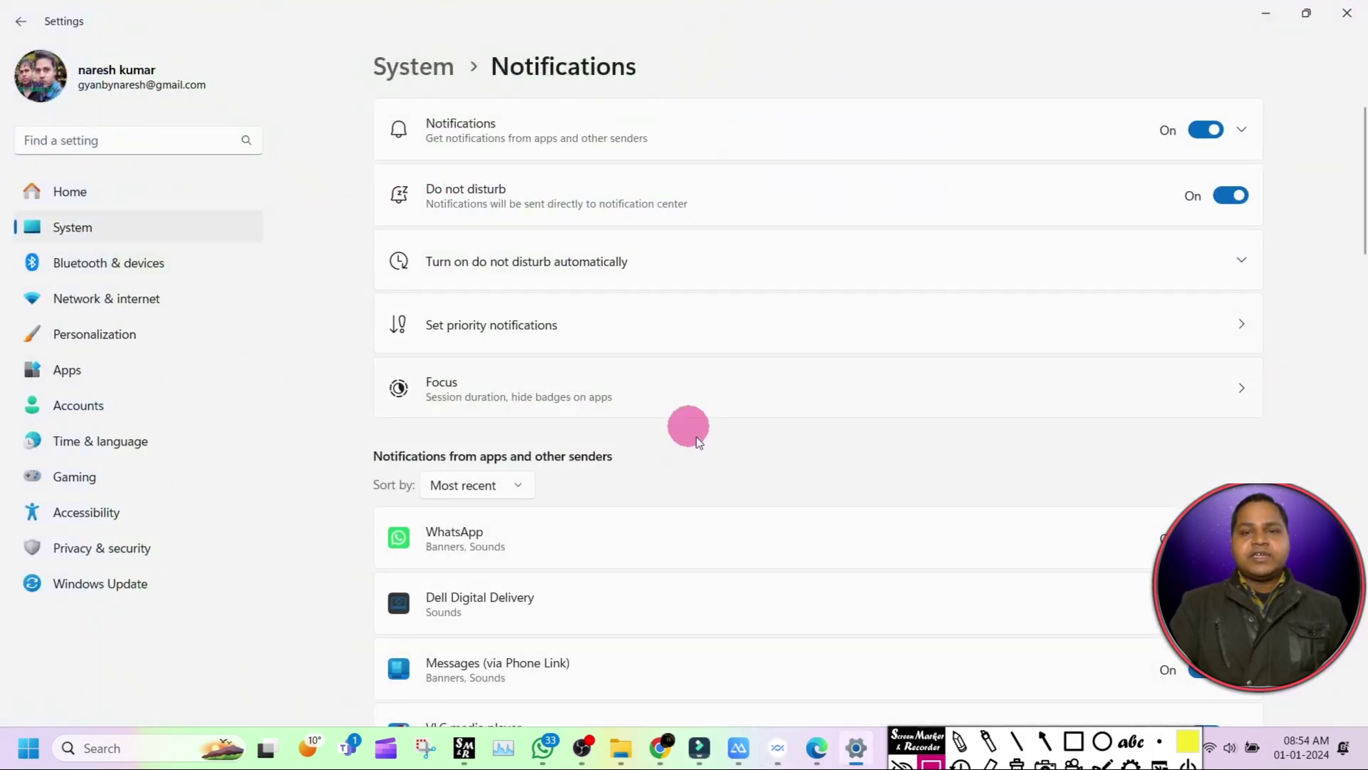
scroll(1027, 492, down, 8)
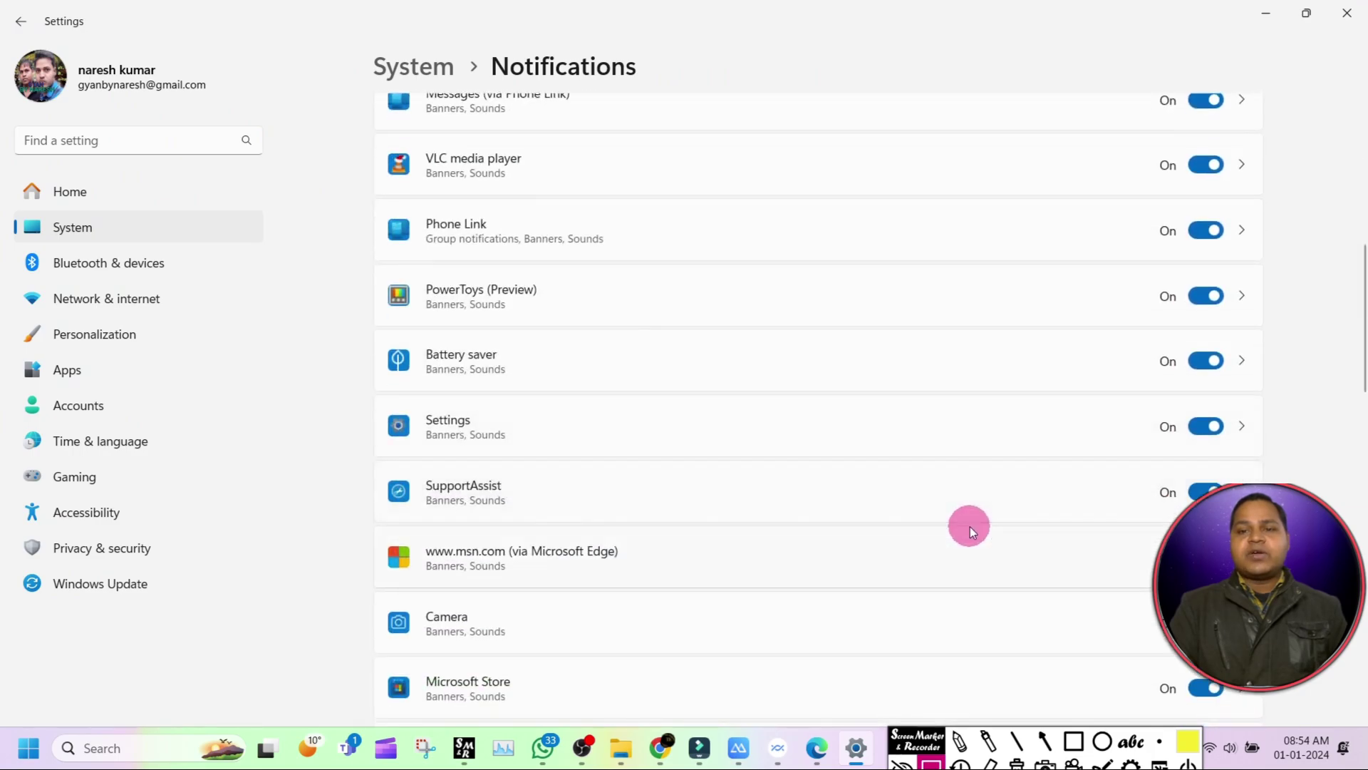
scroll(926, 542, down, 4)
scroll(880, 560, up, 12)
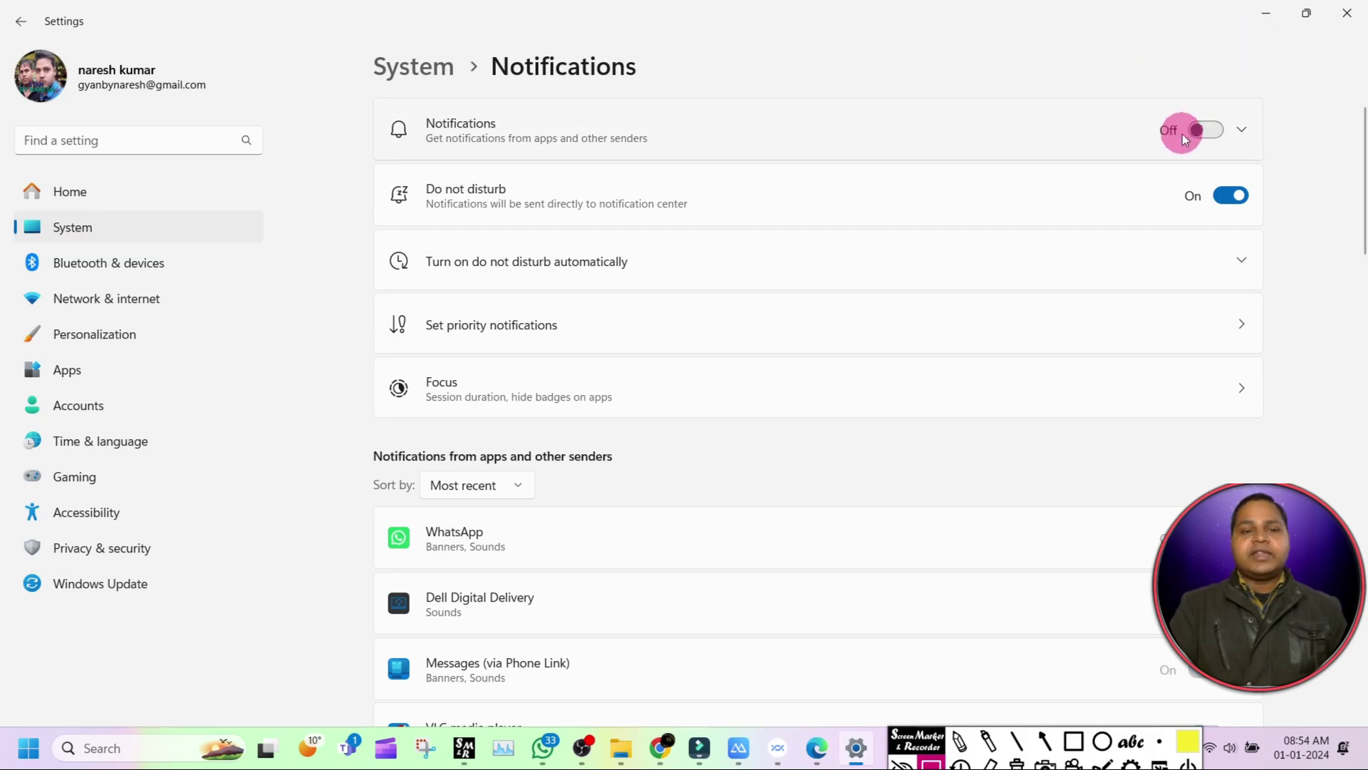
scroll(827, 506, down, 5)
scroll(868, 472, down, 5)
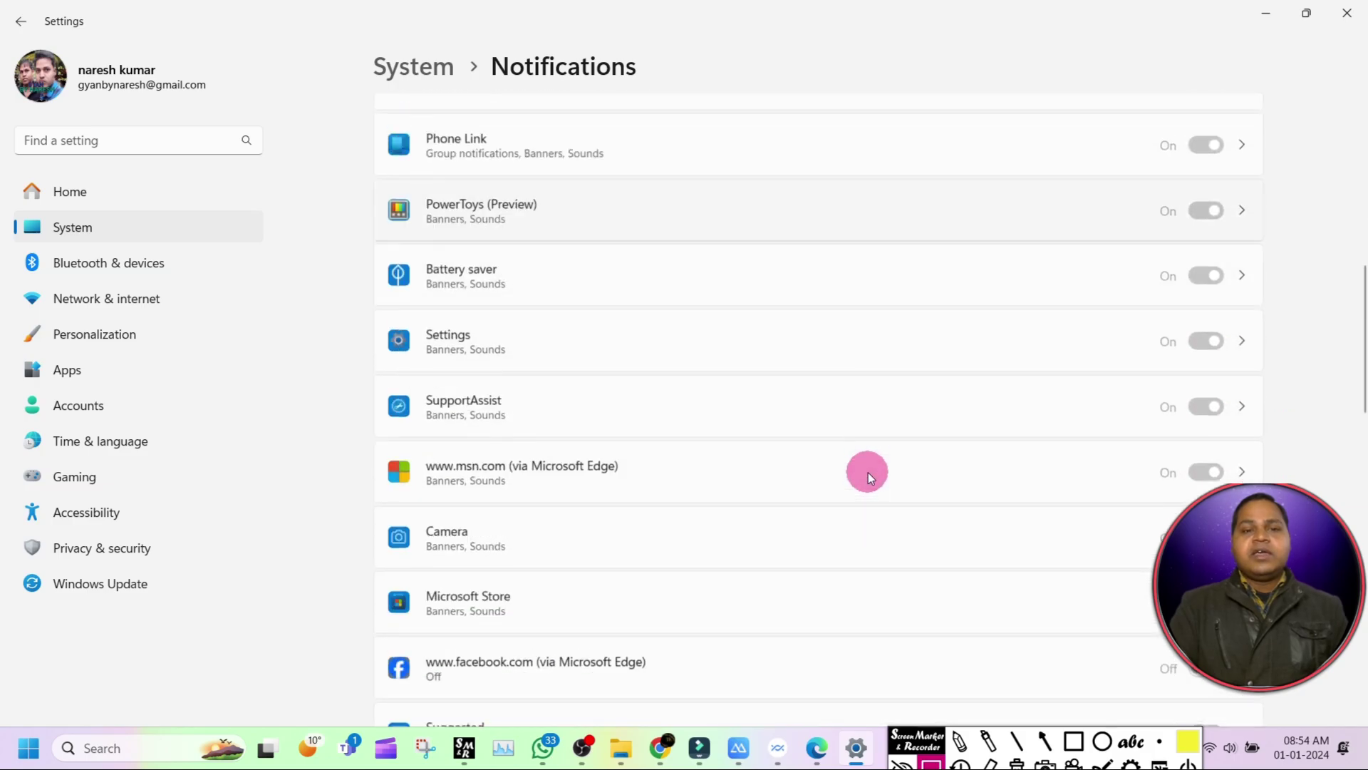
scroll(866, 473, up, 8)
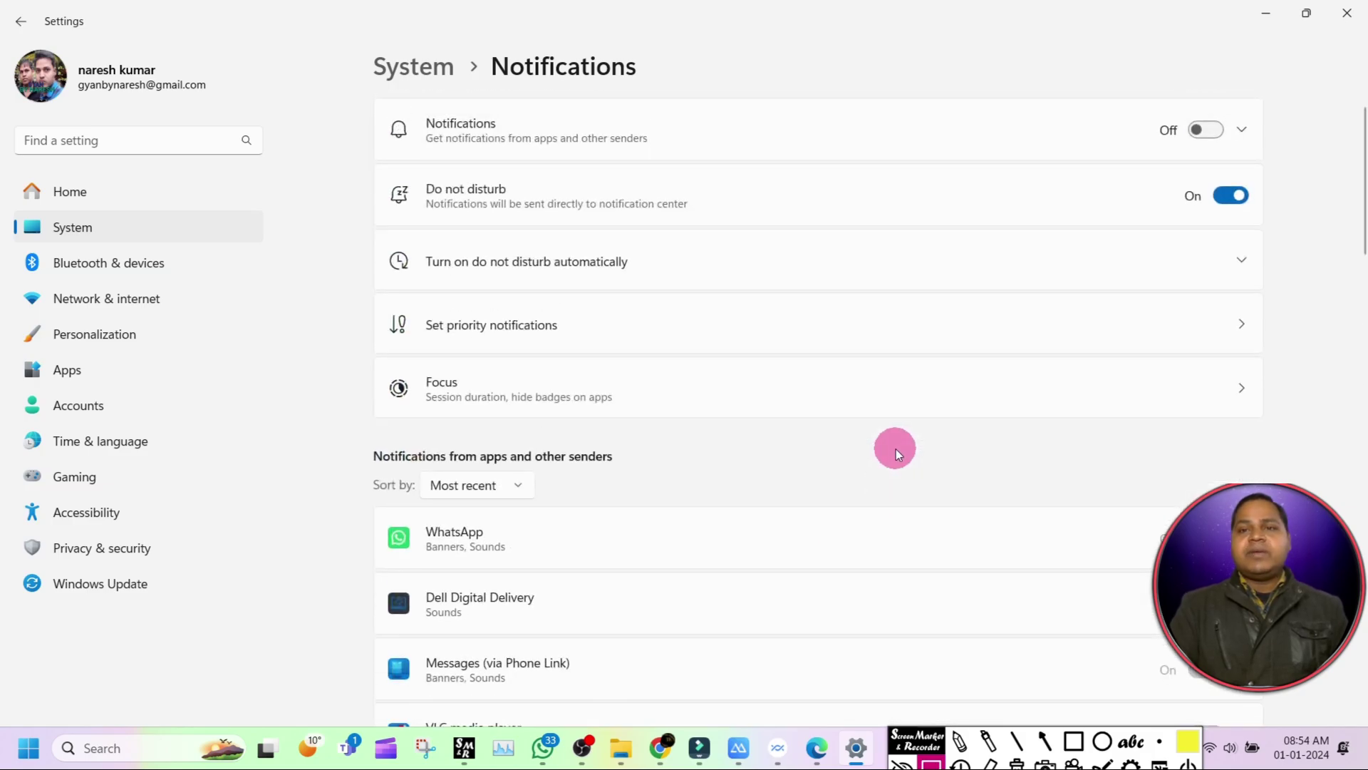
click(1206, 130)
click(1265, 12)
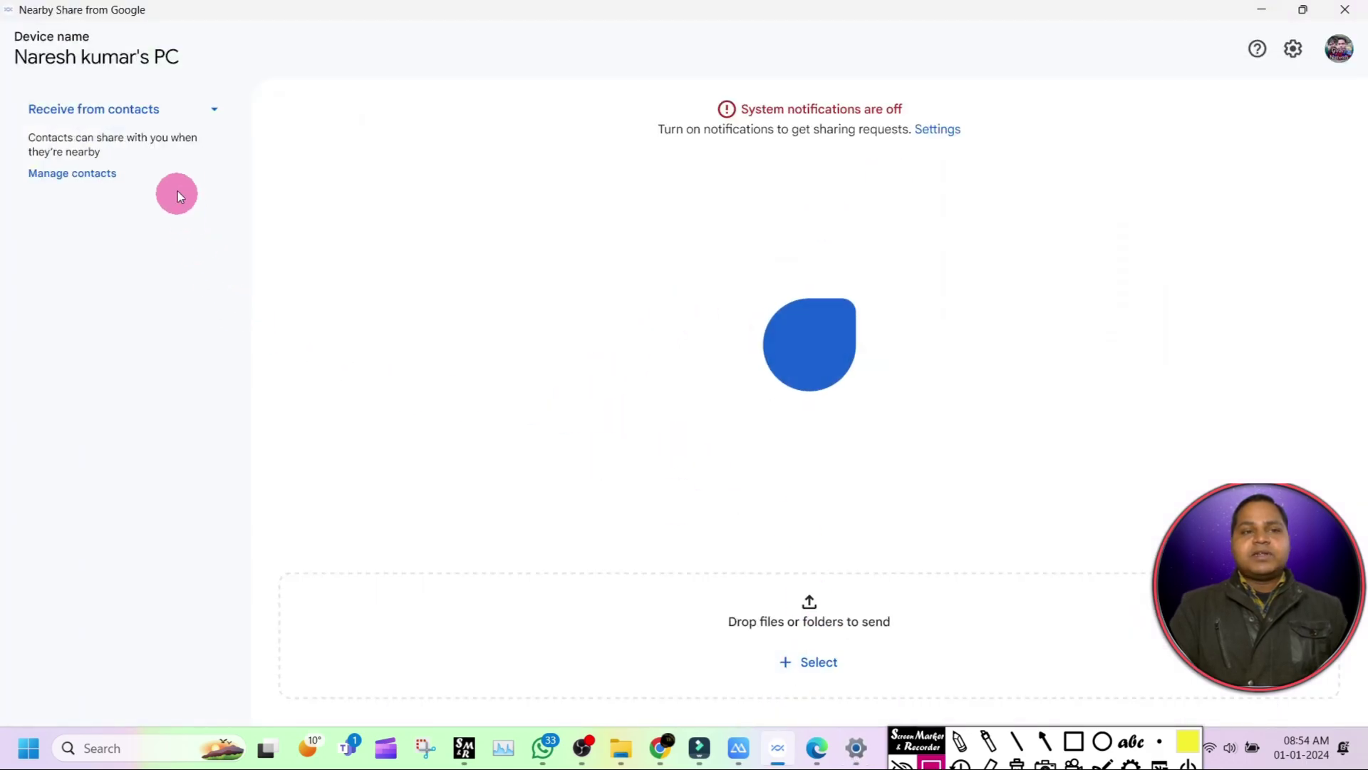
- Examine the Nearby Share options for who can share with this PC without changing the selection
click(207, 110)
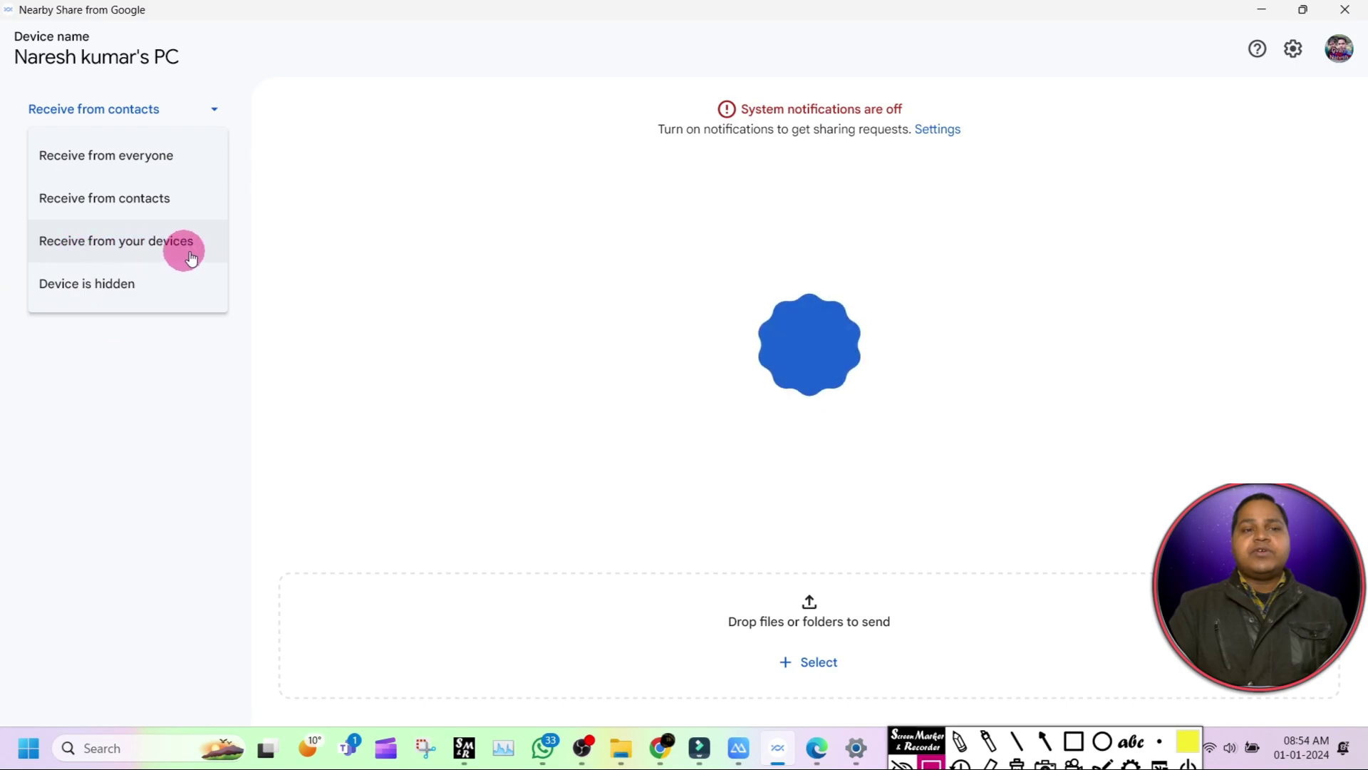
click(78, 345)
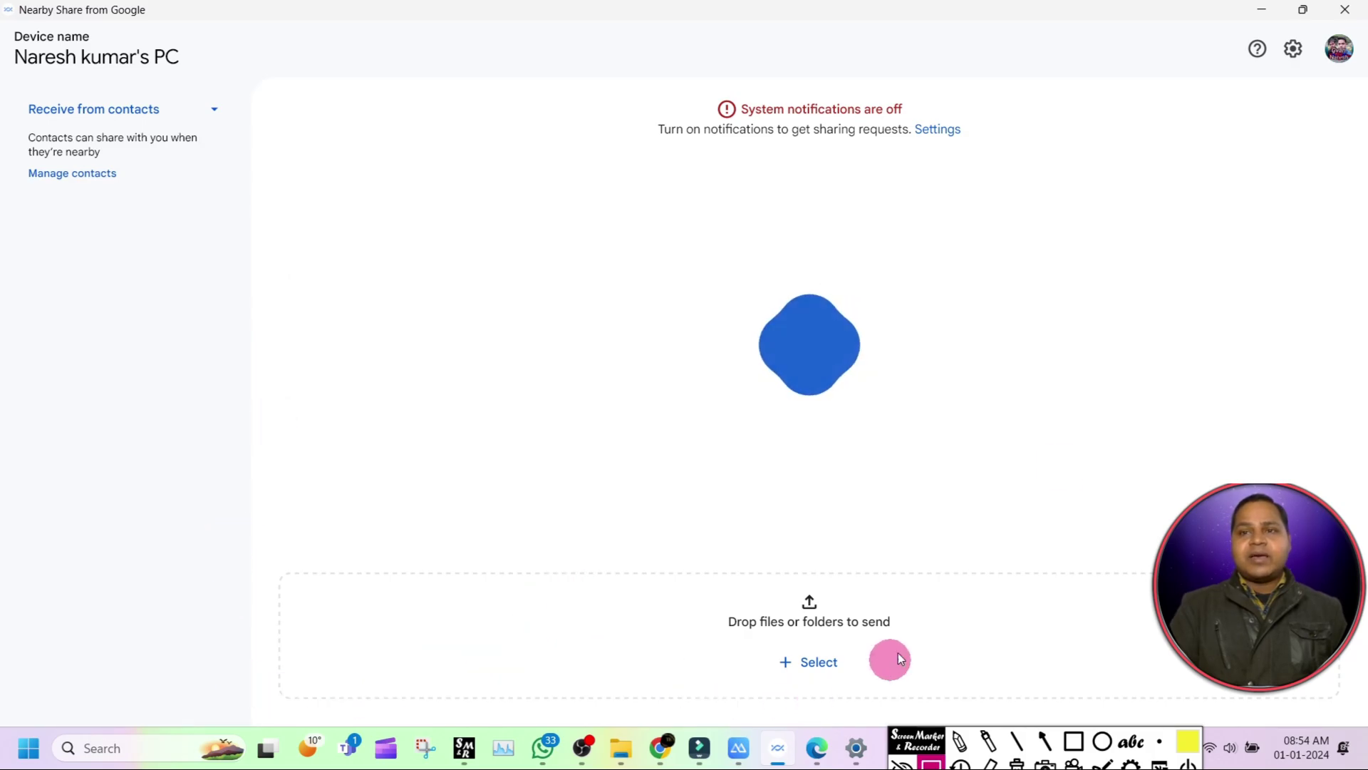
- Open the save location for received files in the Nearby Share settings and browse to the Videos folder
click(1292, 49)
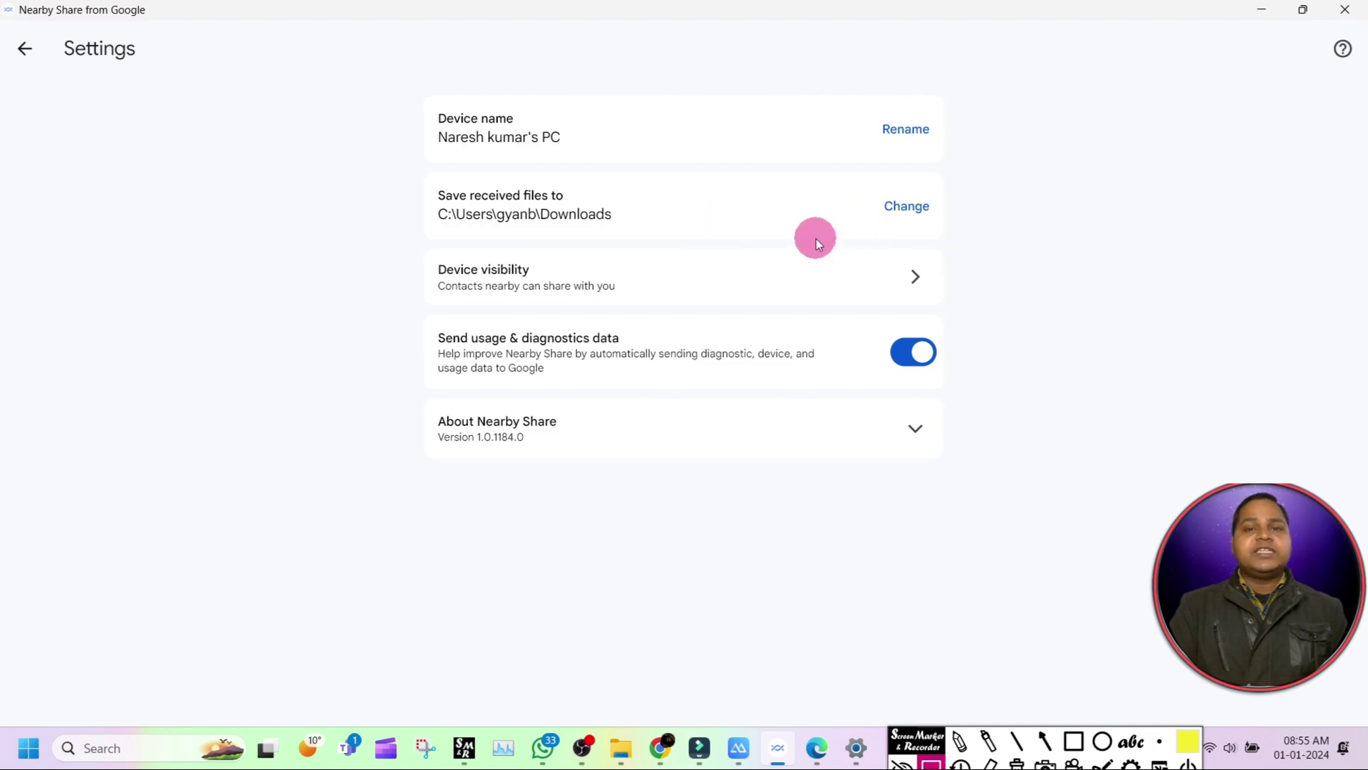
click(909, 208)
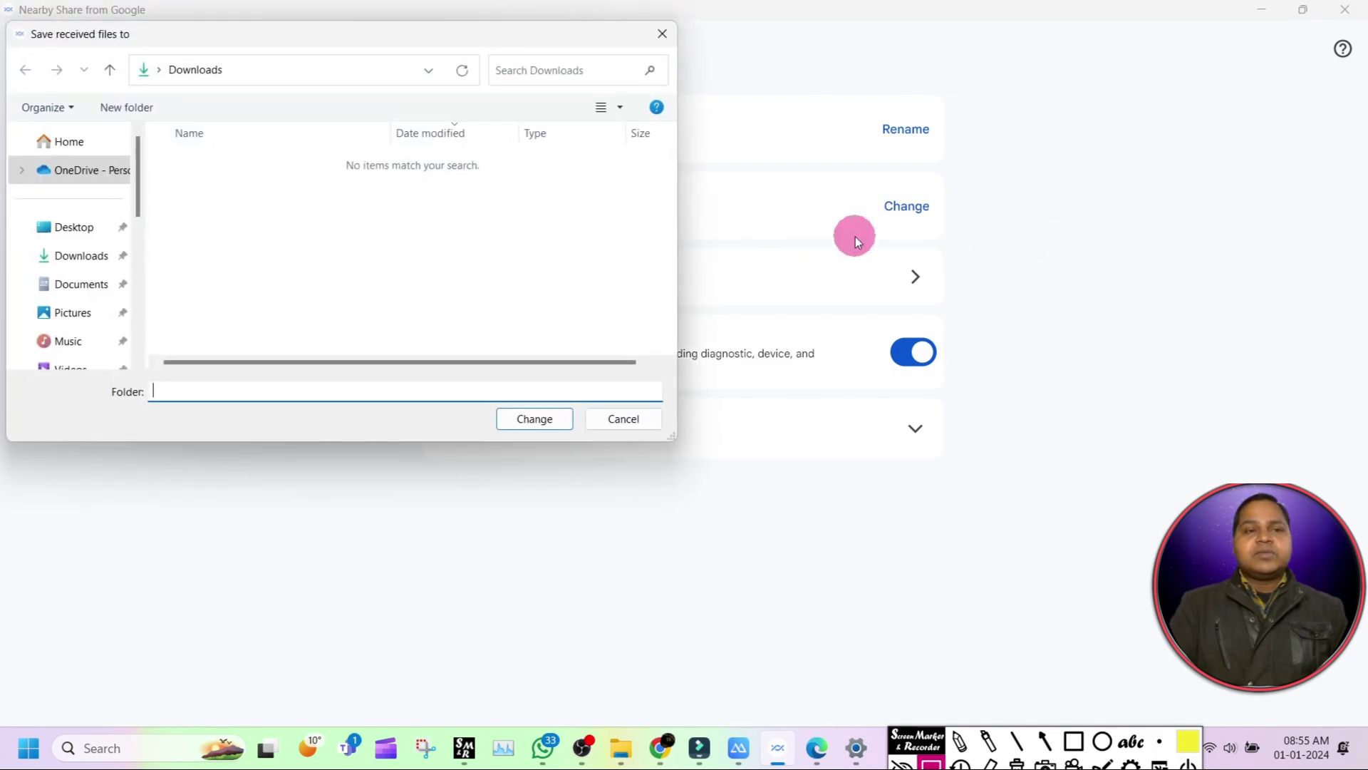
scroll(67, 317, down, 3)
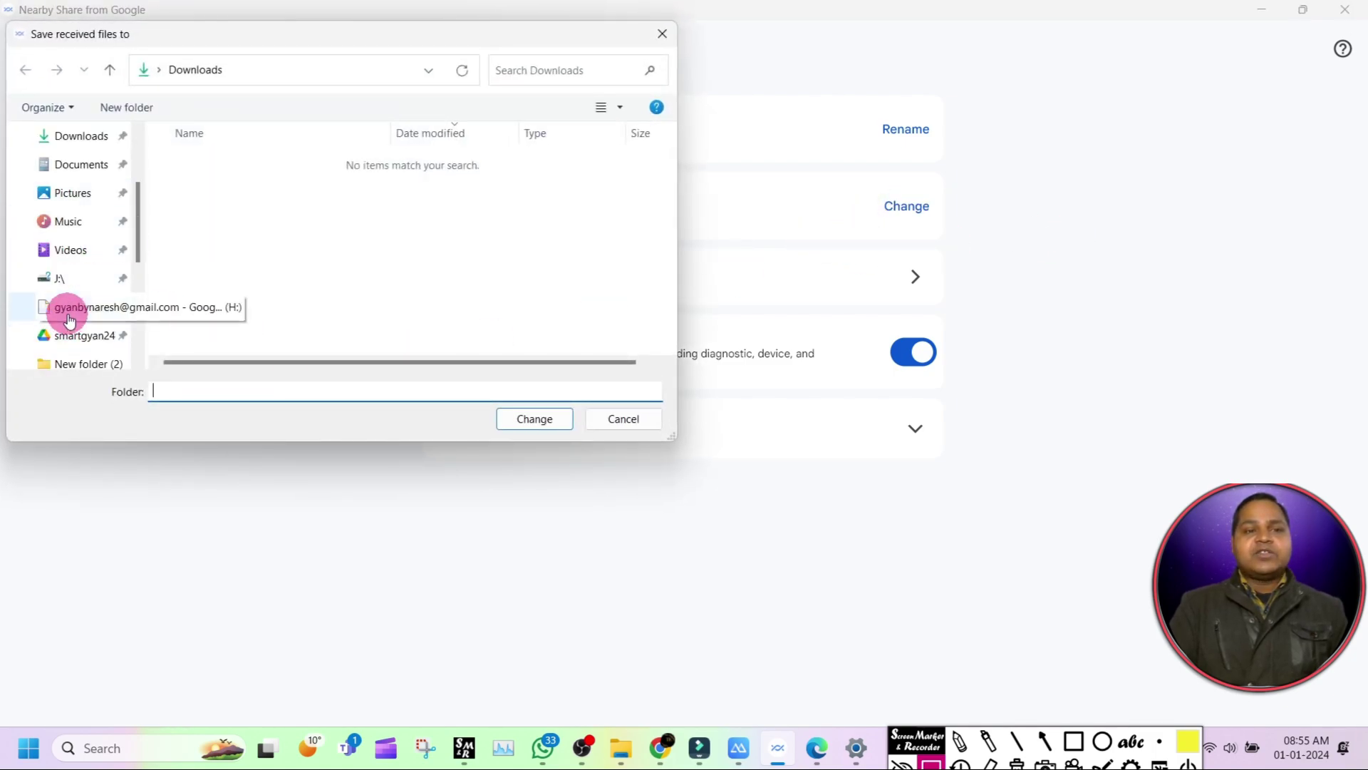
click(58, 251)
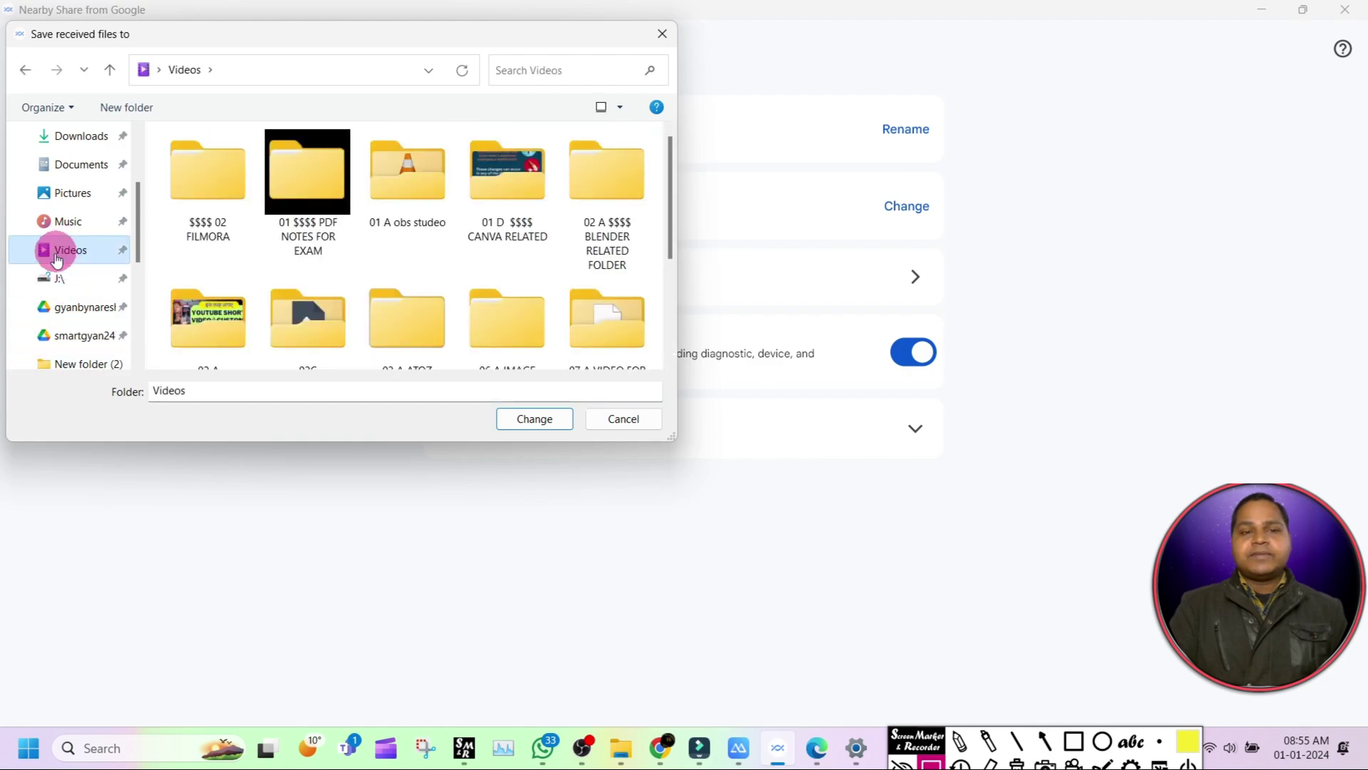
- Create a folder named NEAR BY SHARE inside Videos and set it as the save location for received files
click(139, 110)
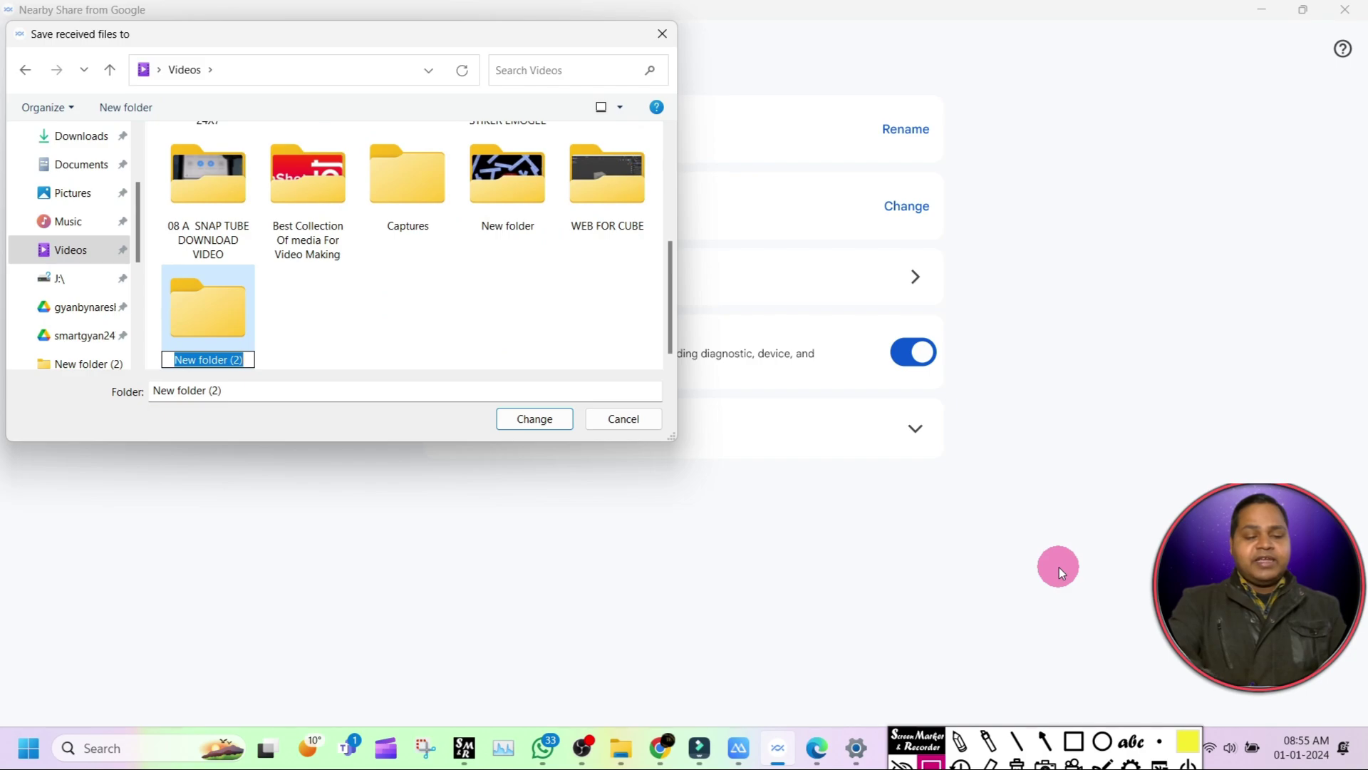
text(NEAR)
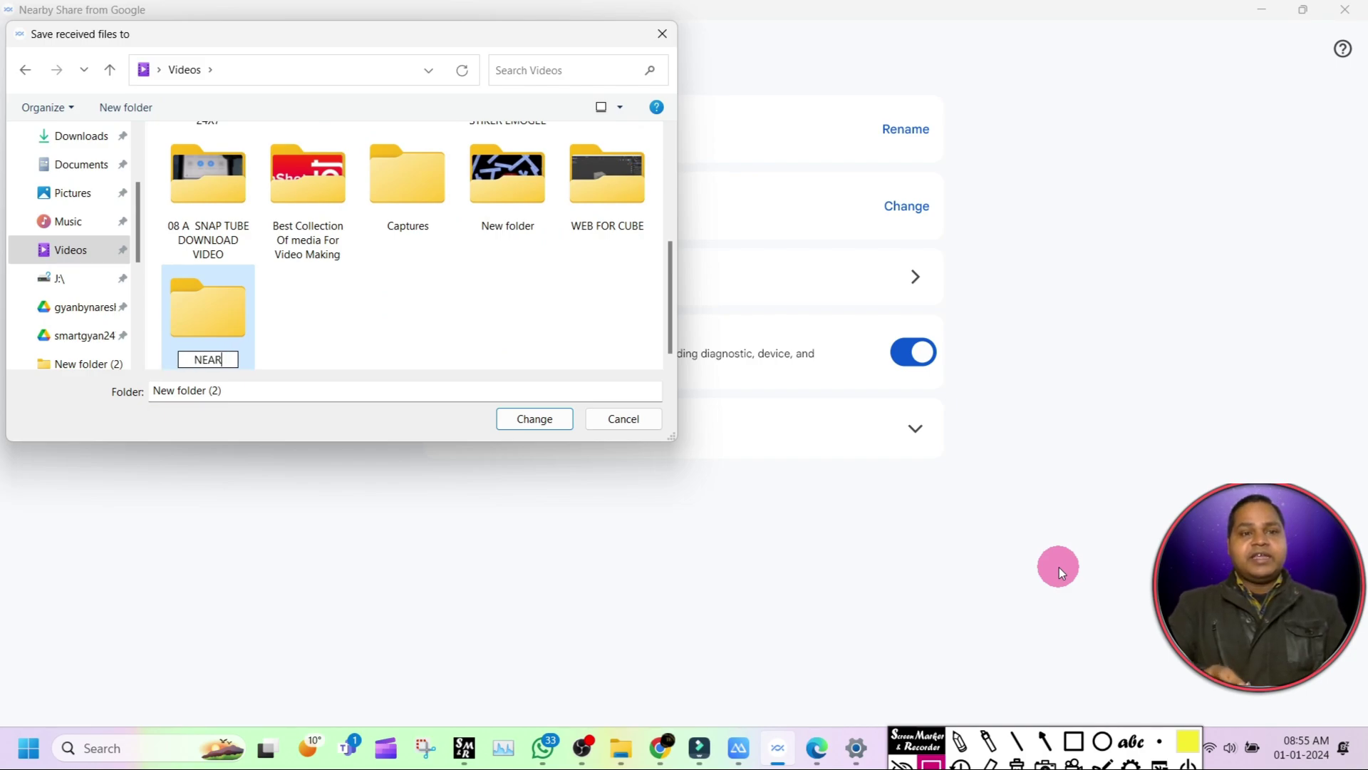
text( BY )
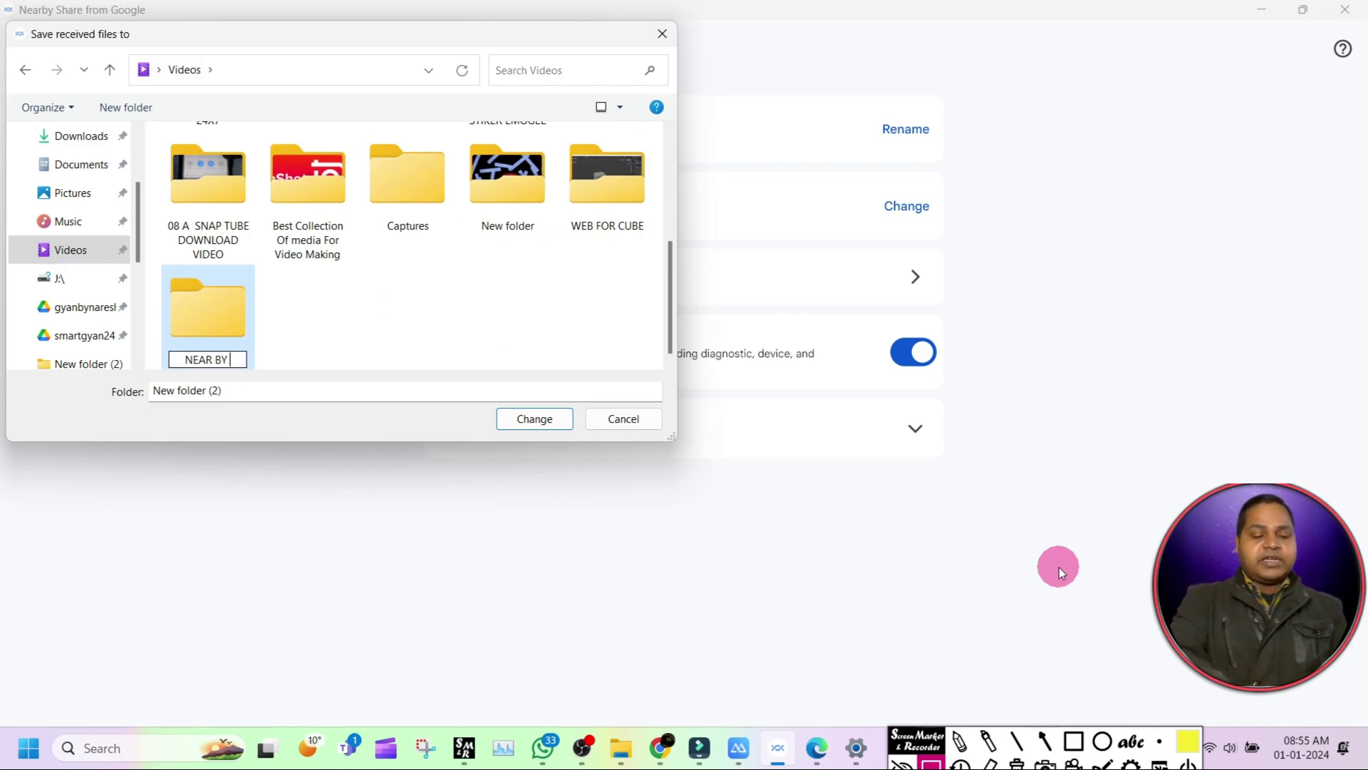
text(SH)
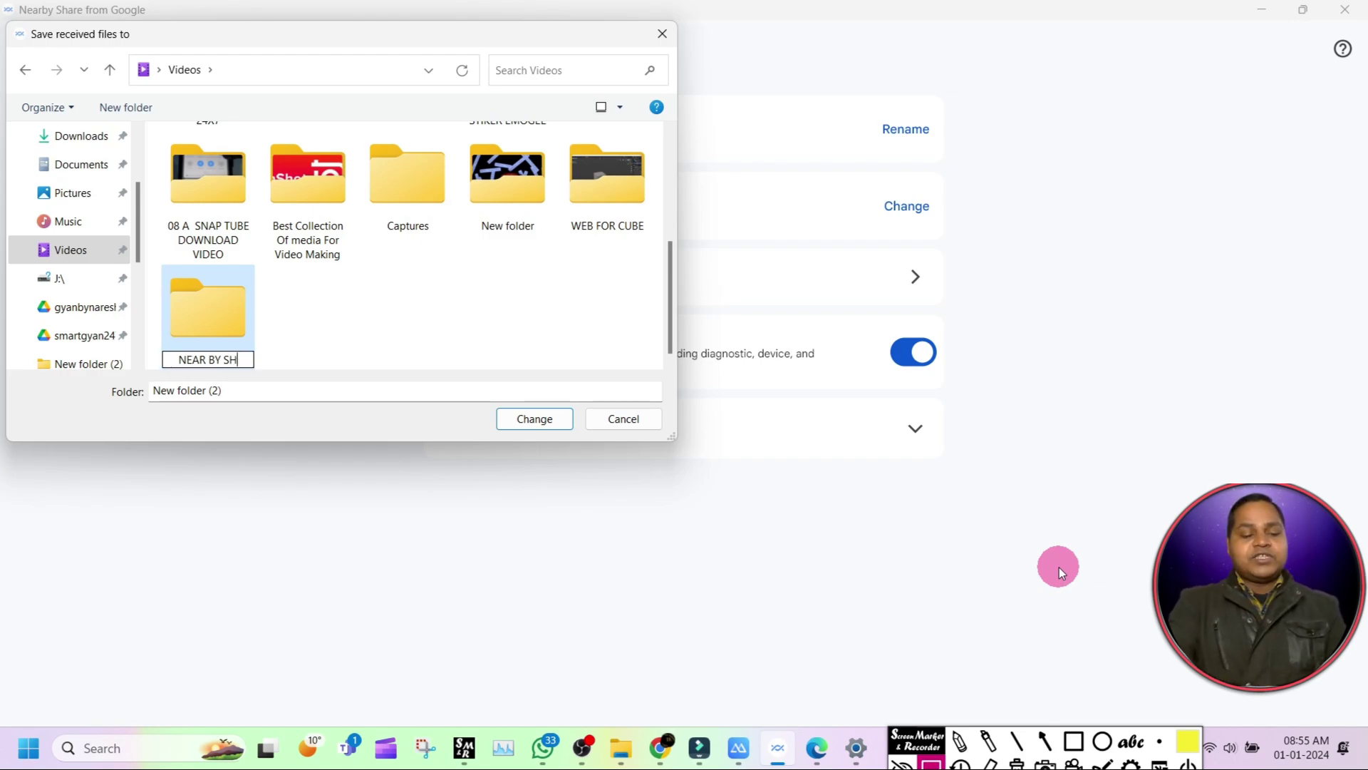
text(are)
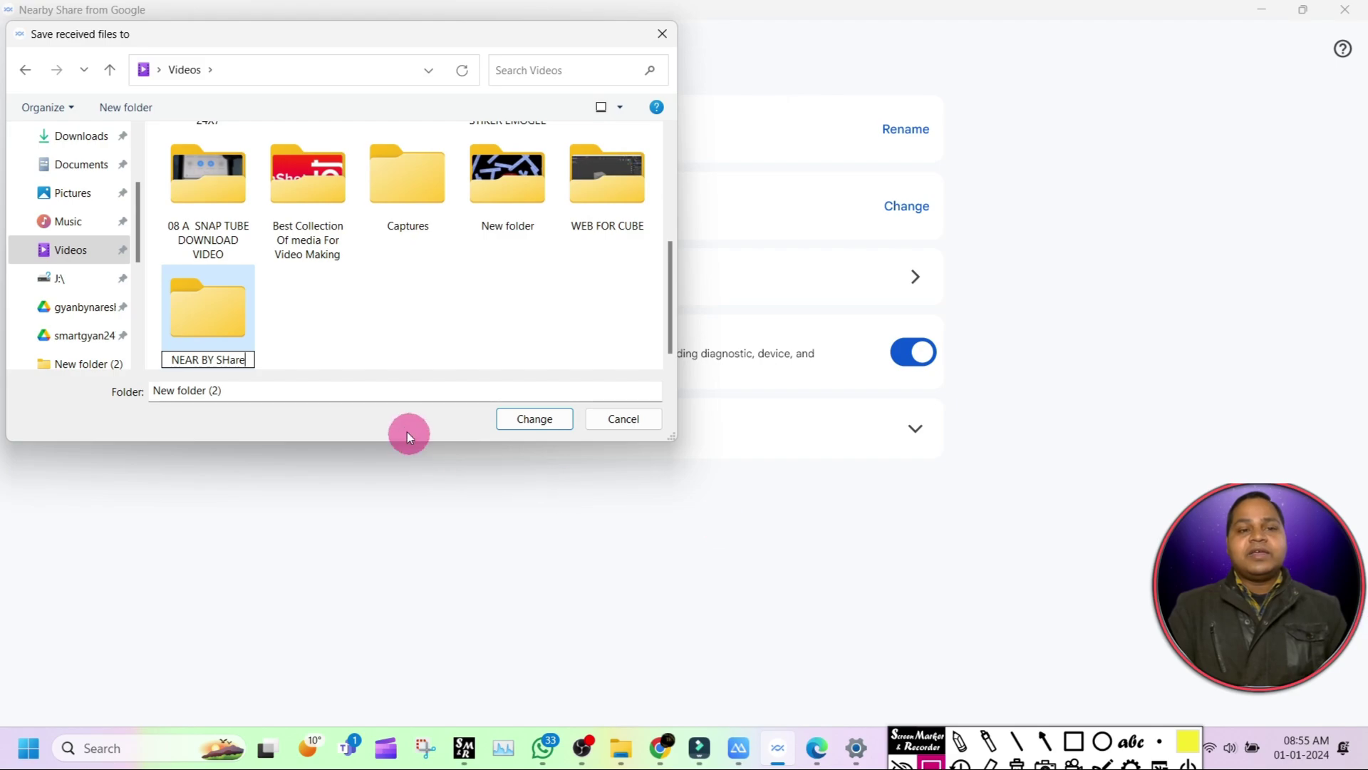
key(BackSpace)
key(BackSpace)
key(BackSpace)
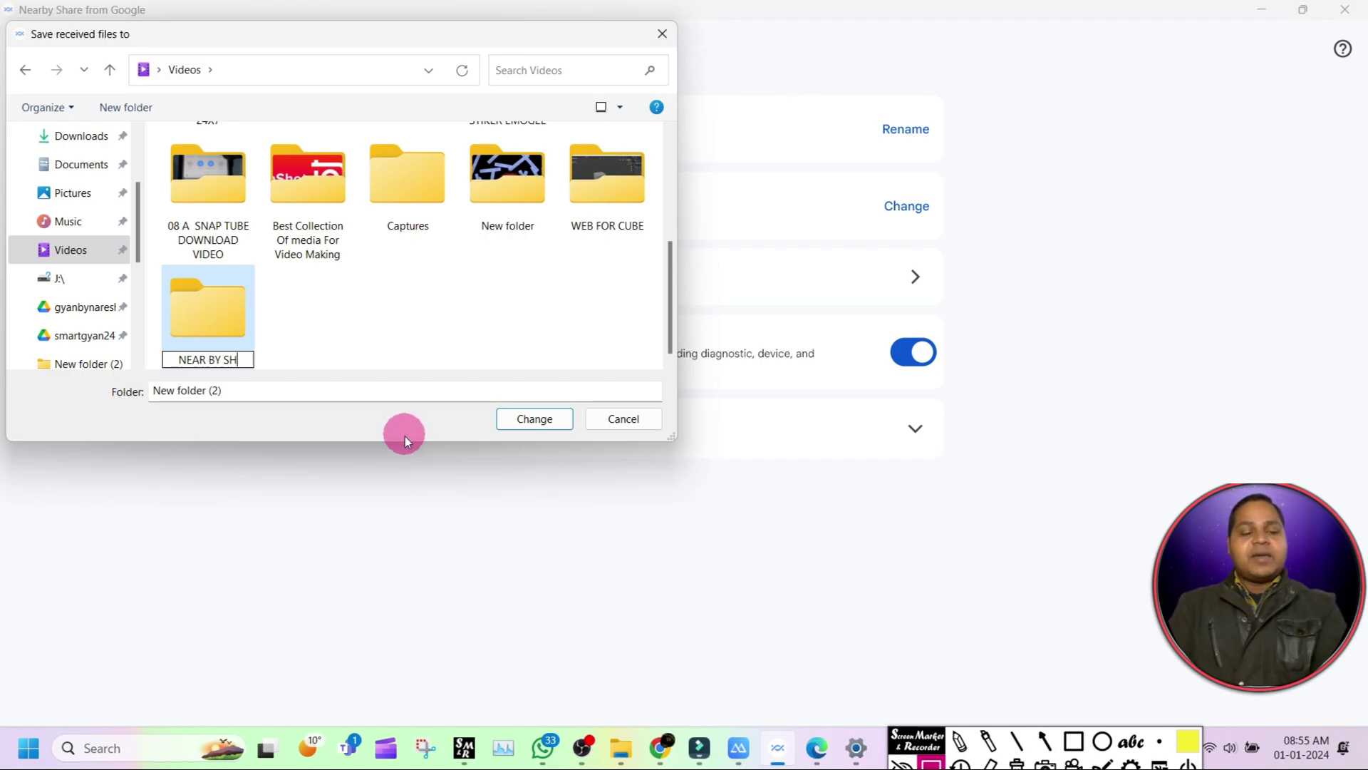
text(ARE)
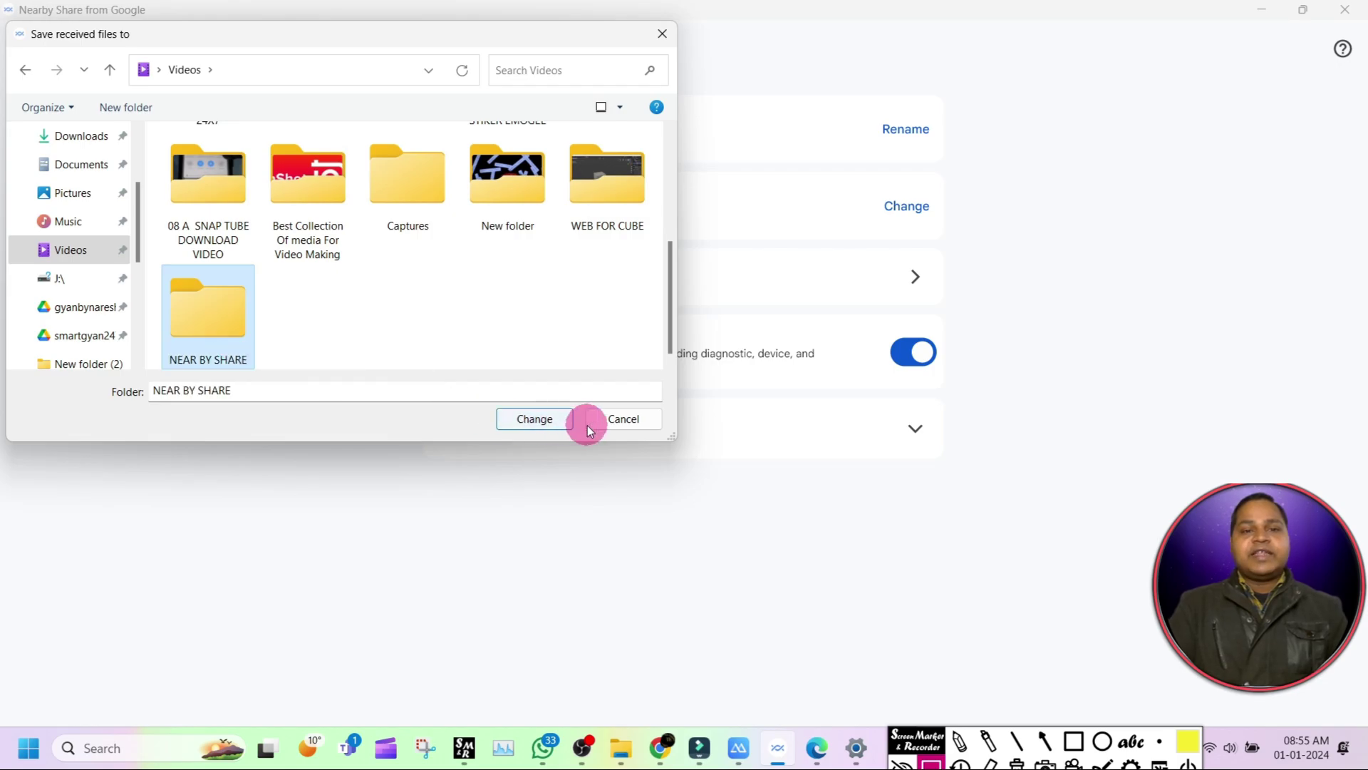
click(534, 418)
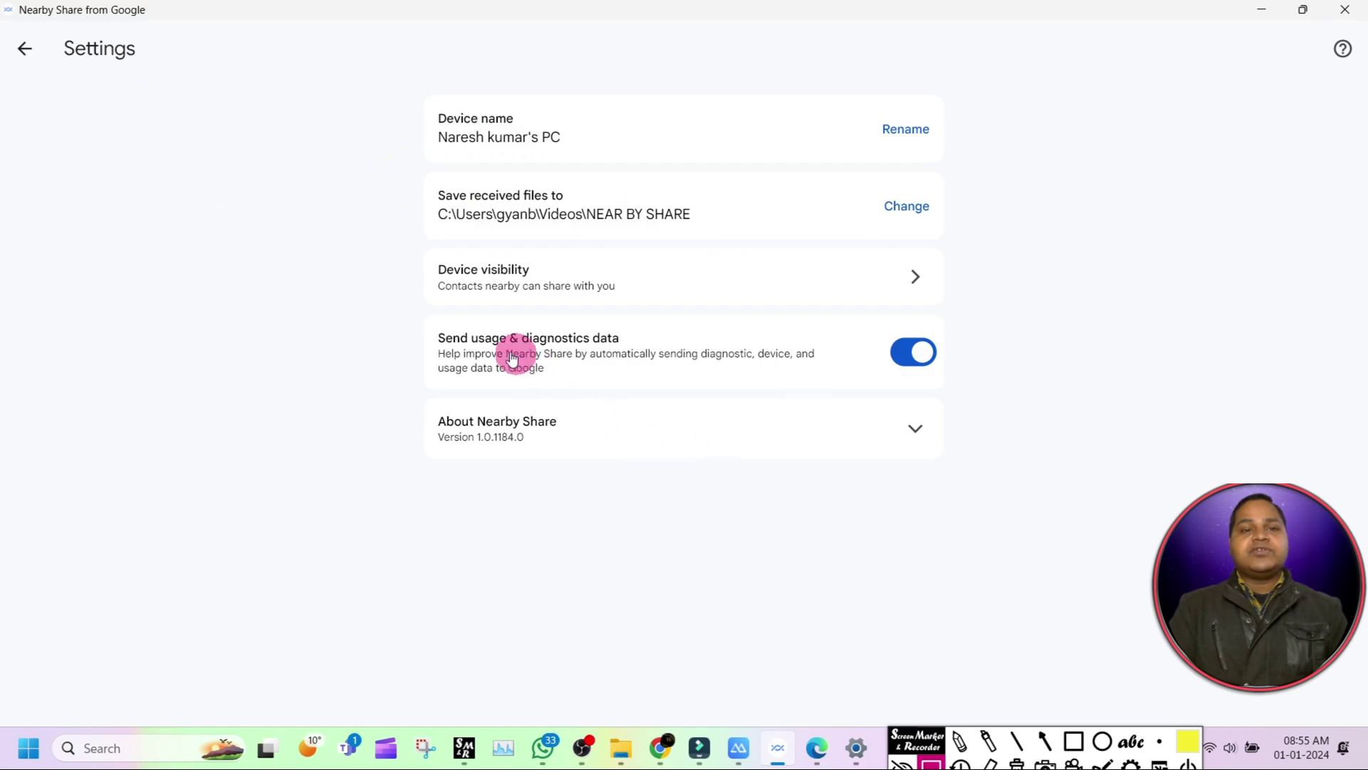
- Review the device visibility choices and the About Nearby Share details without changing them, and leave the settings
click(916, 282)
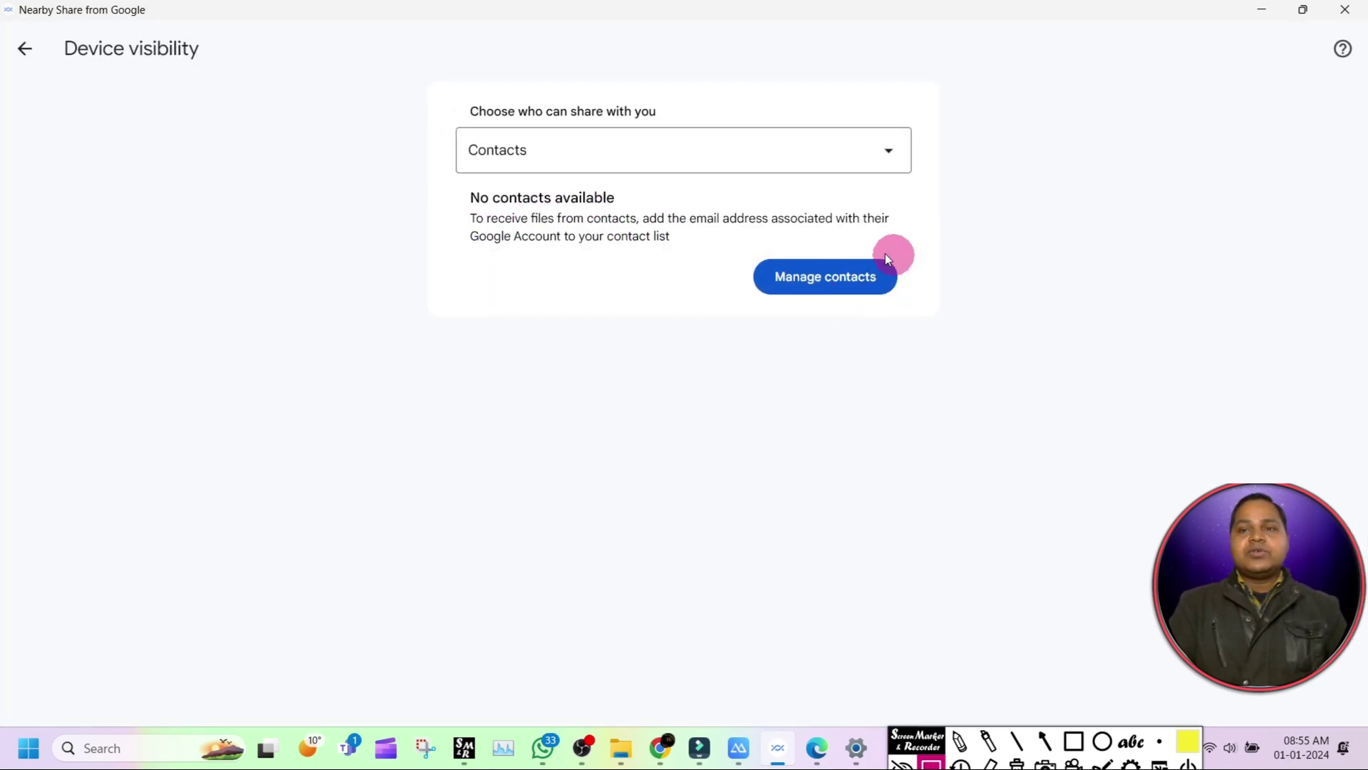
click(854, 153)
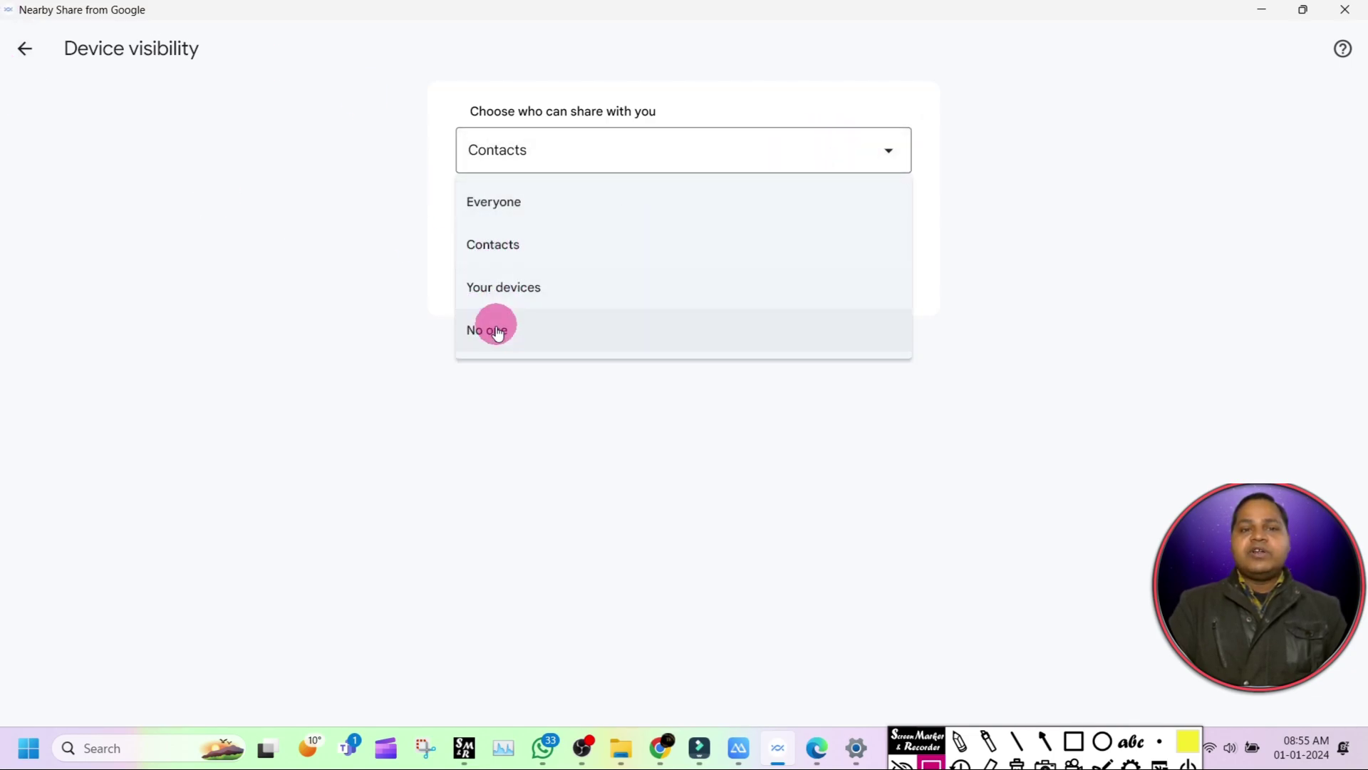
click(17, 57)
click(24, 48)
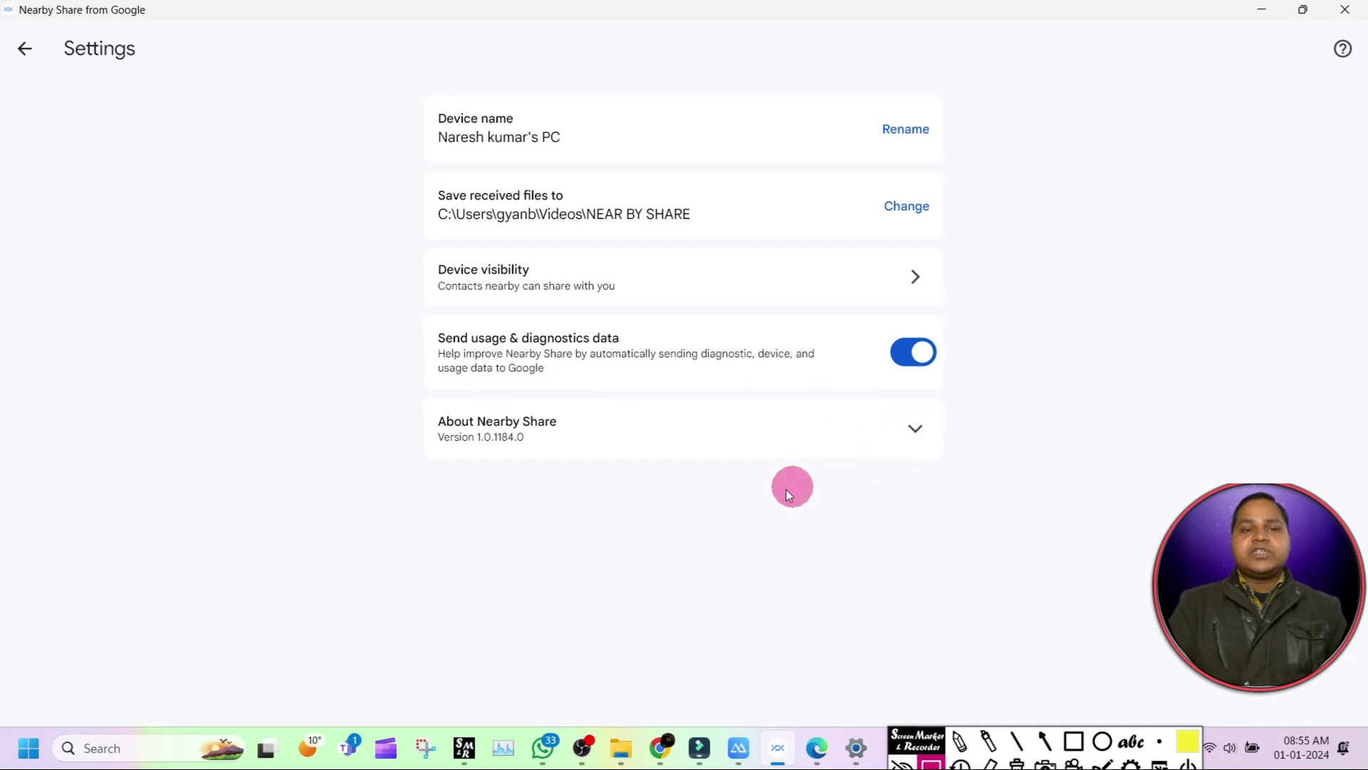
click(915, 432)
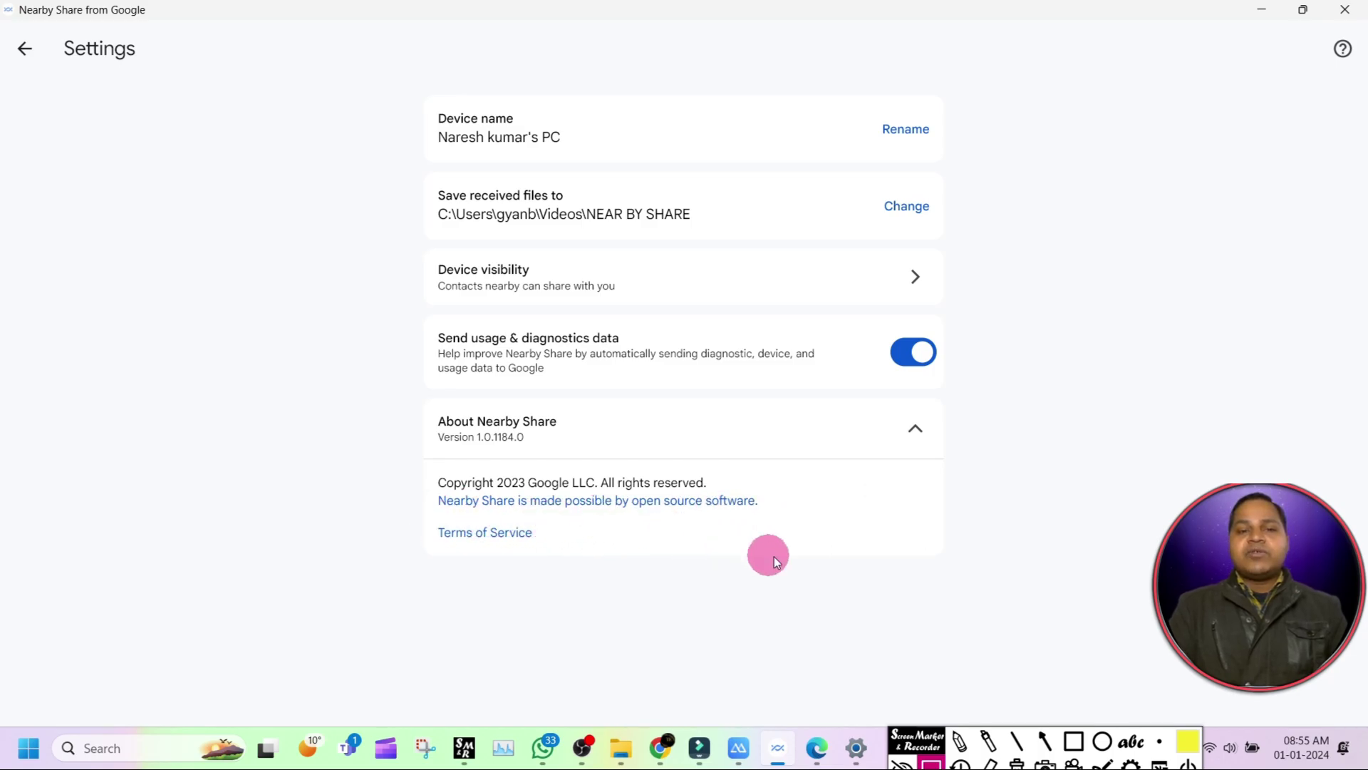
click(25, 51)
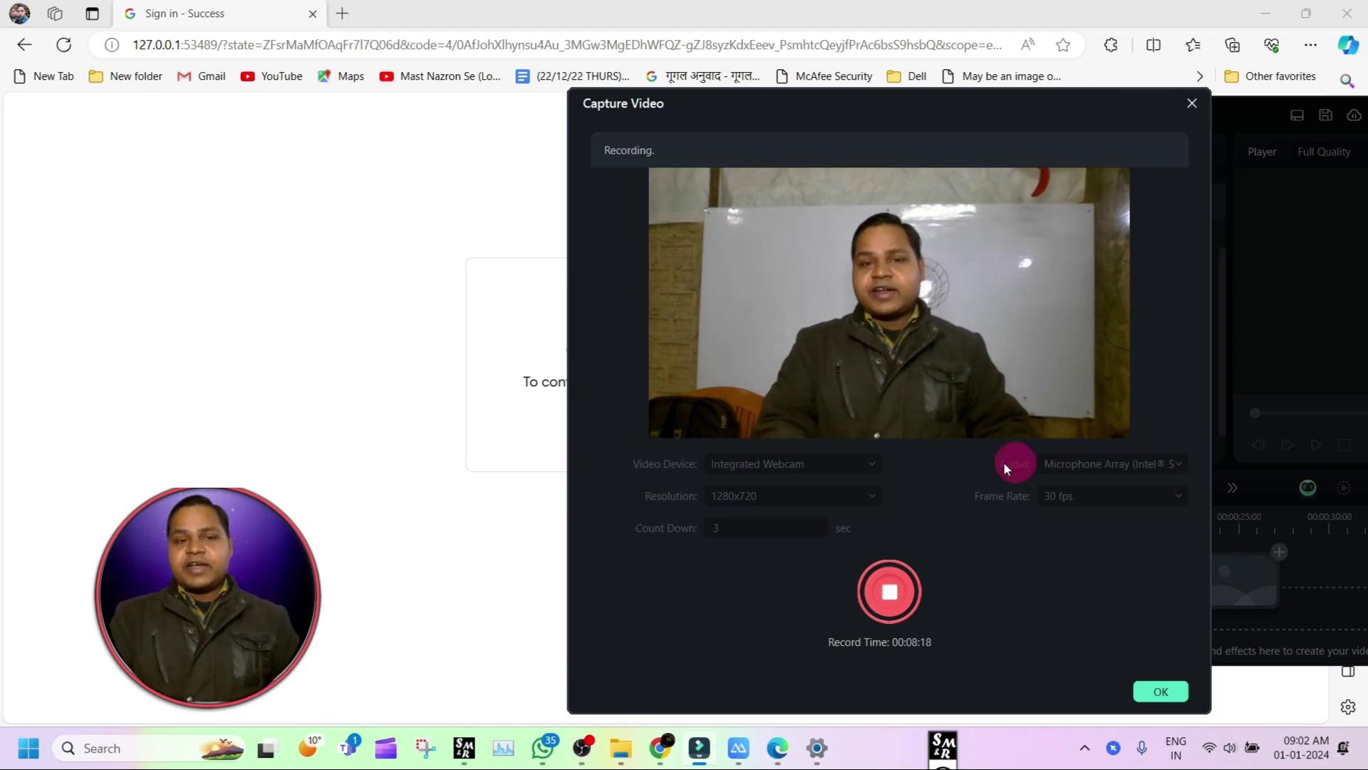
- Launch Nearby Share from Google through Windows search and set it to receive from your devices
click(122, 745)
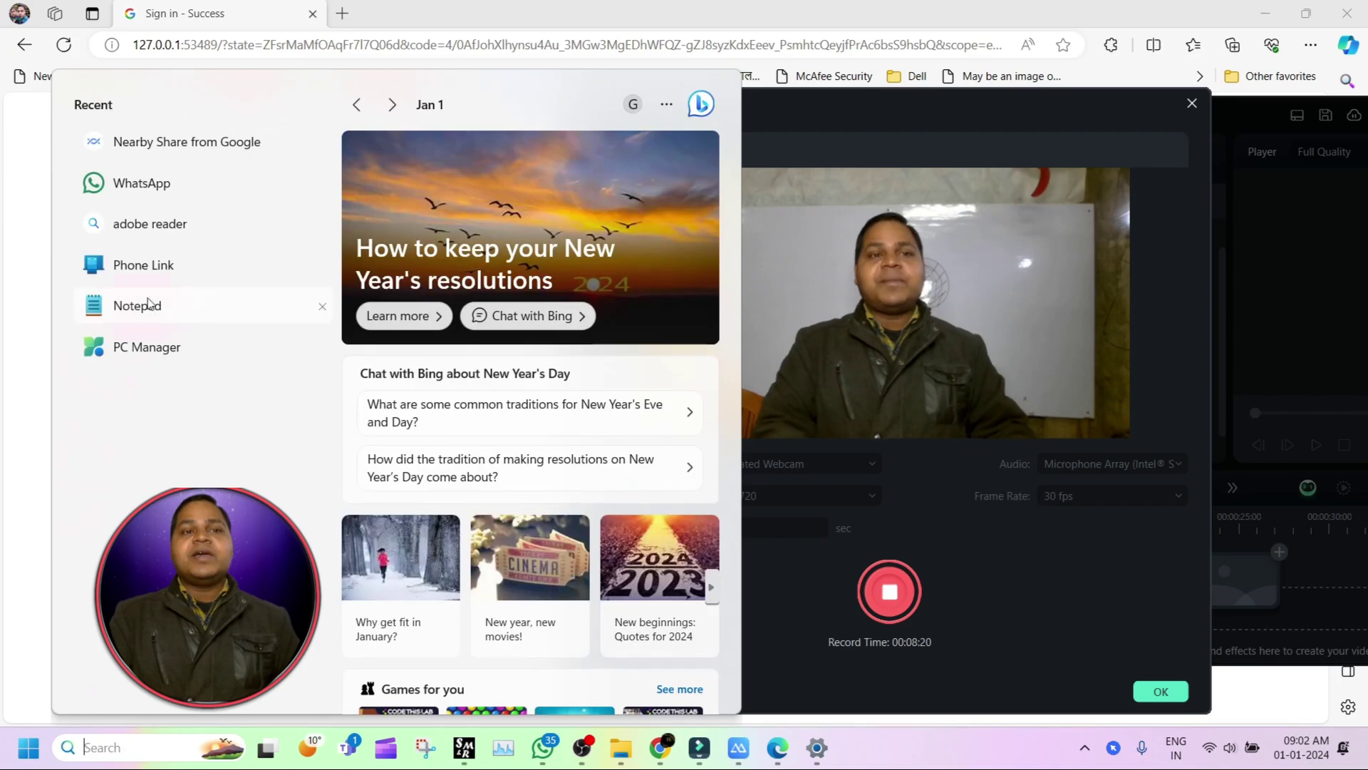
click(239, 144)
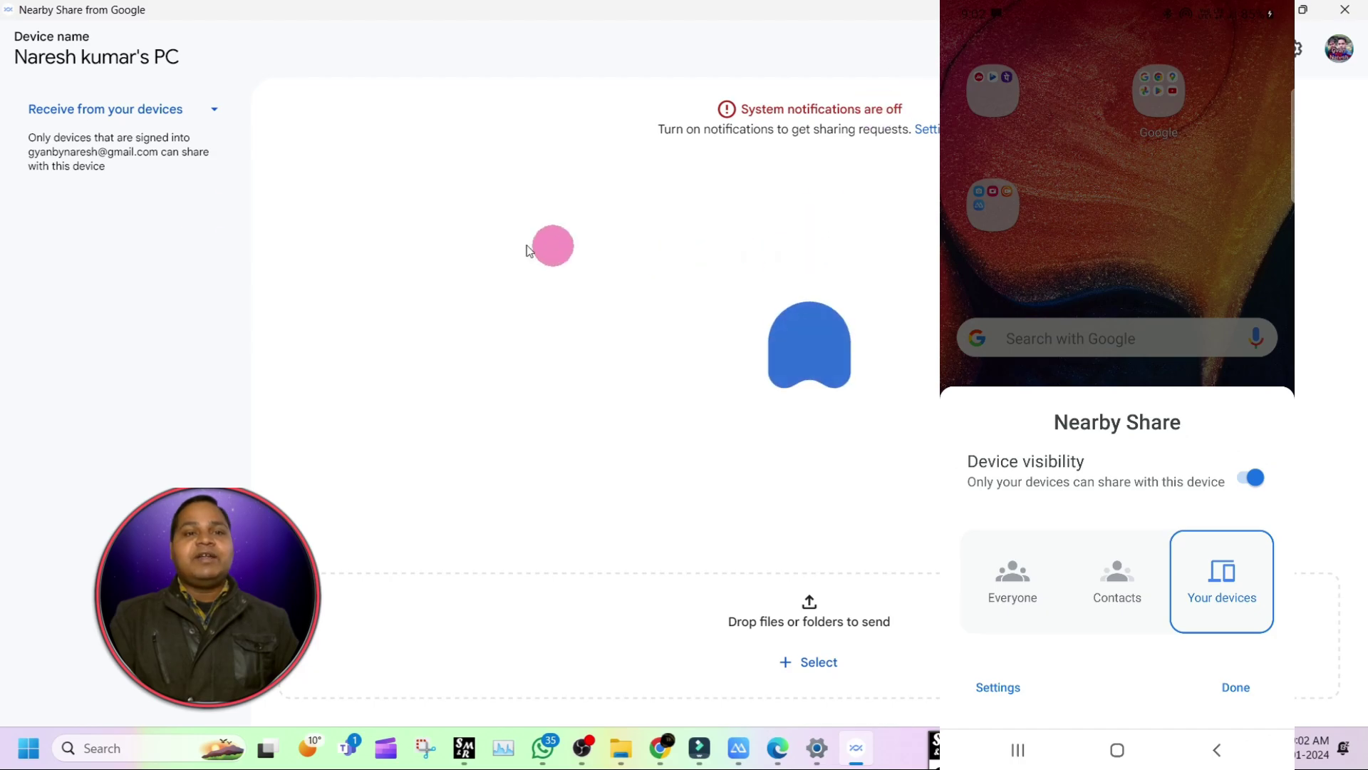
click(129, 110)
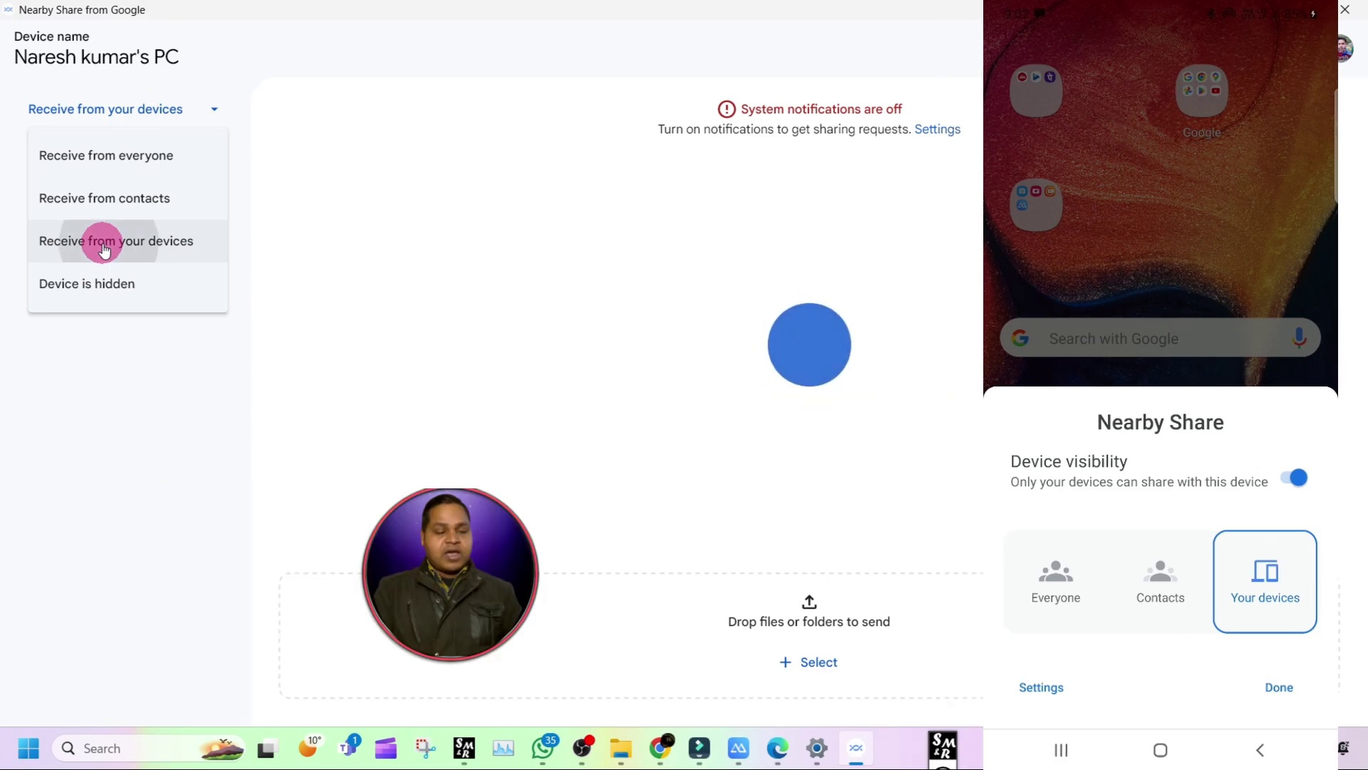
click(104, 246)
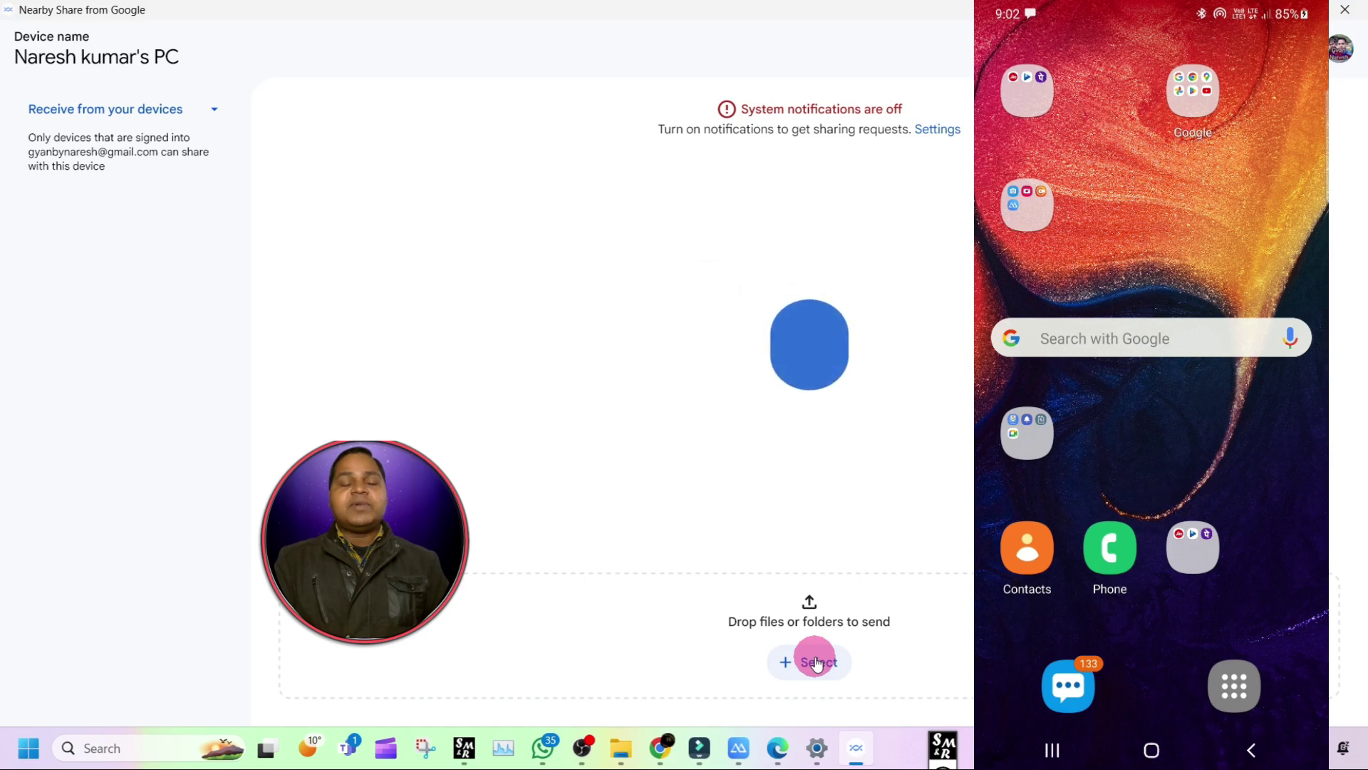
- Switch receiving to everyone, and return it to receiving from your devices
click(202, 114)
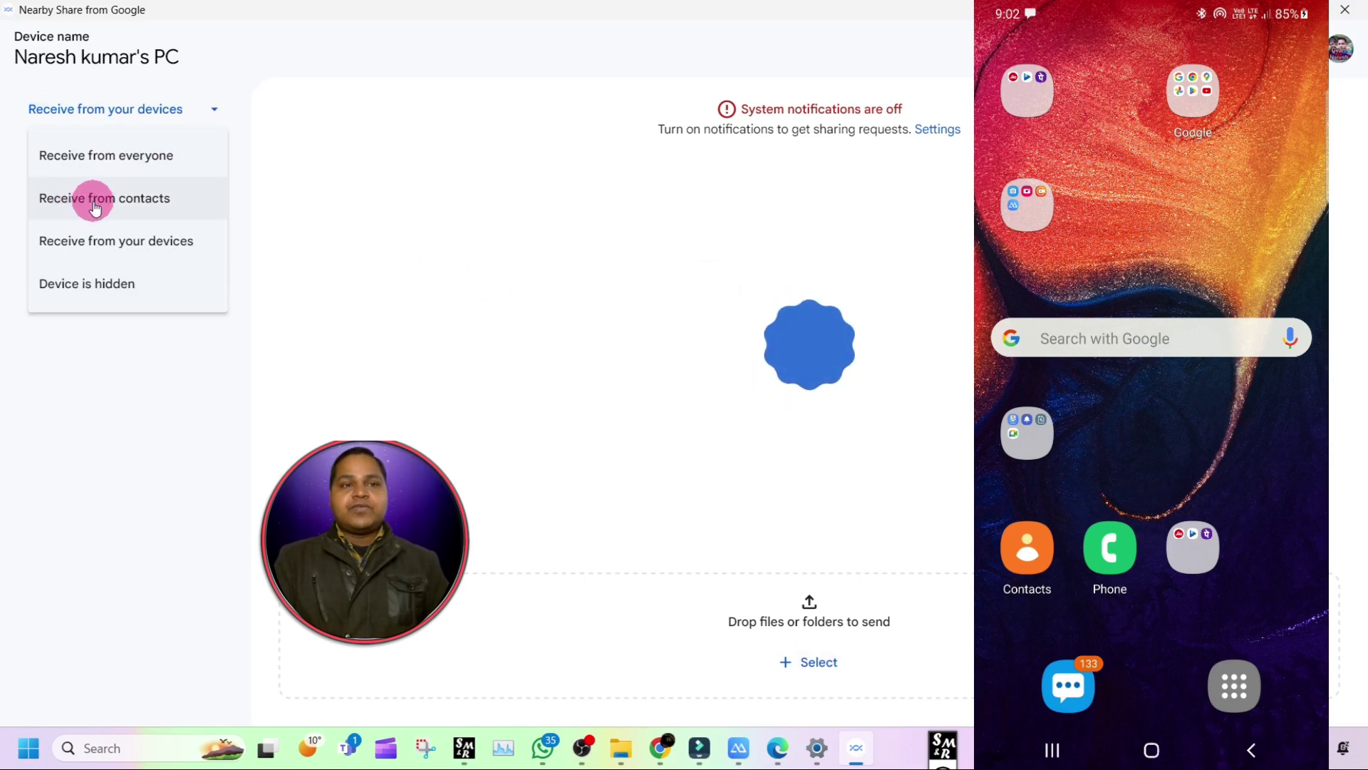
click(107, 164)
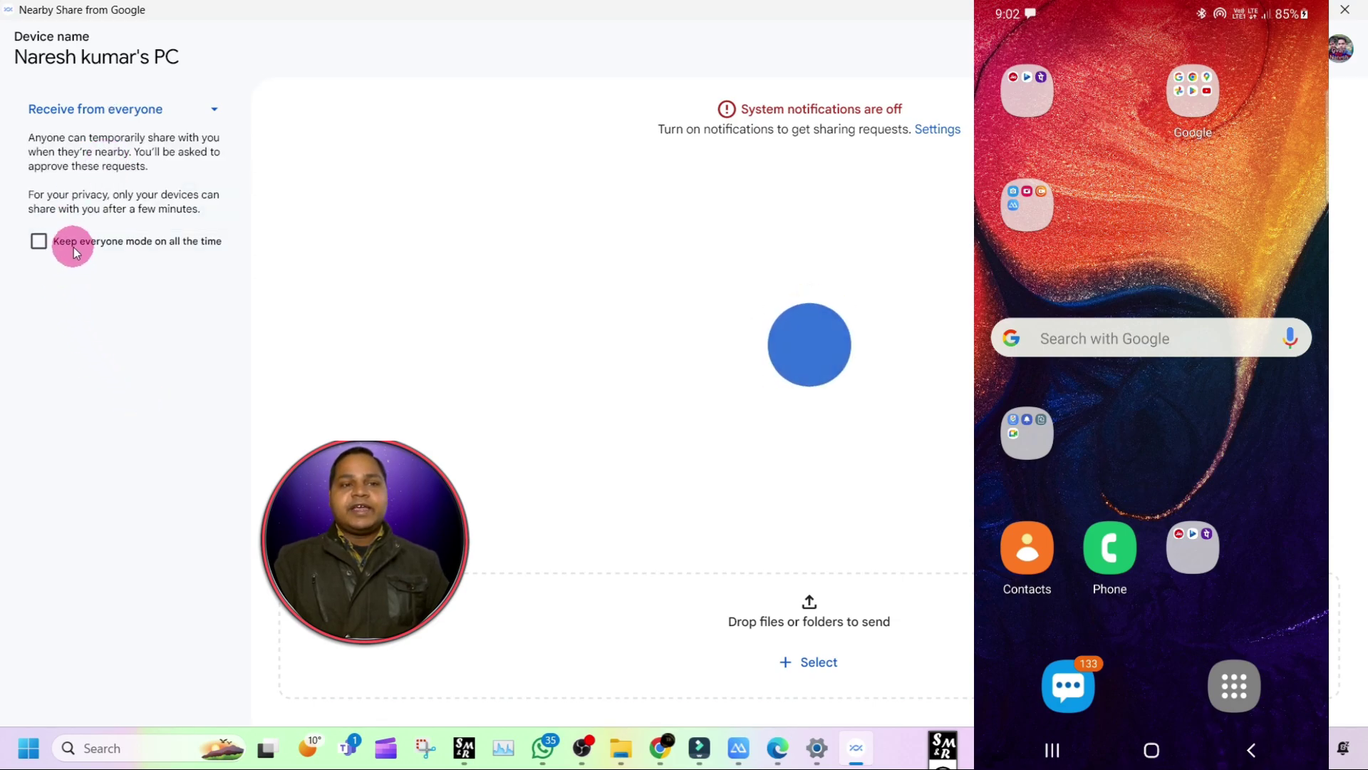
click(202, 114)
click(111, 244)
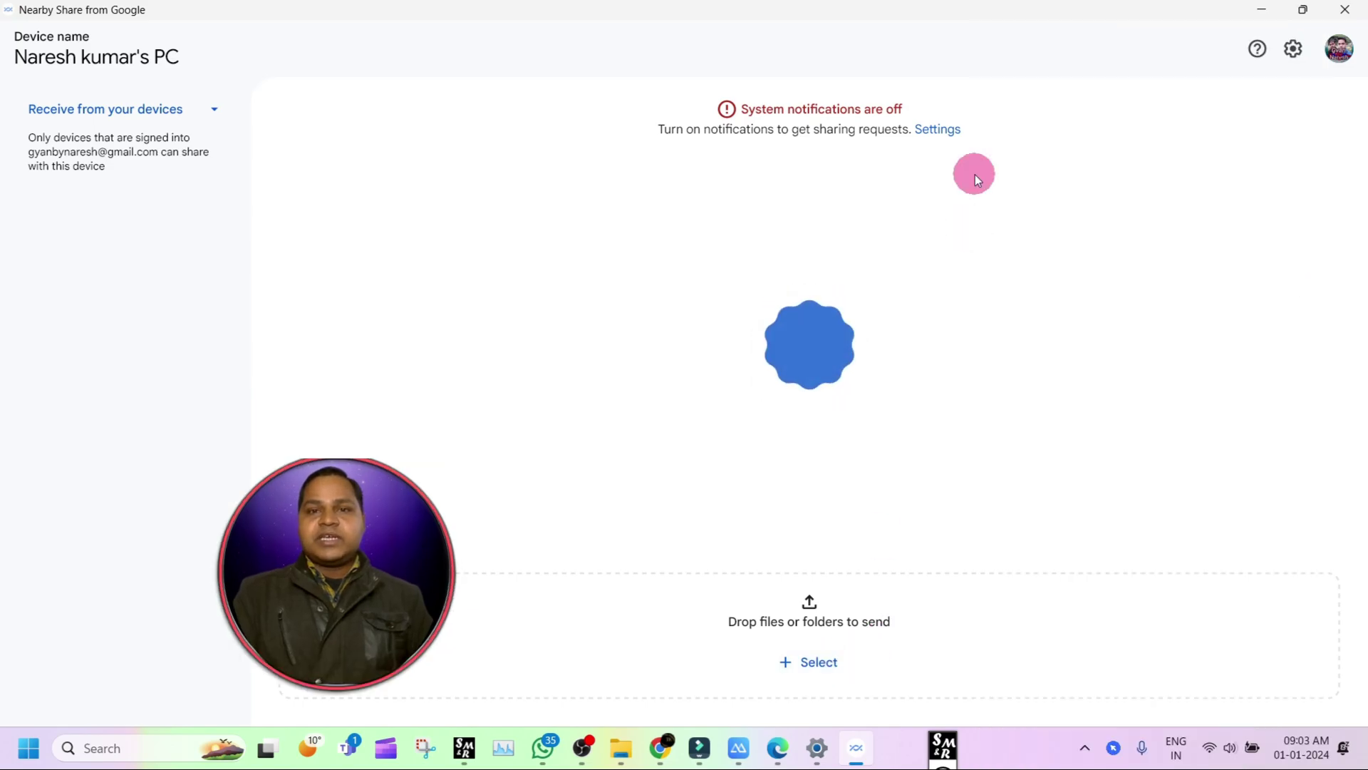
click(809, 663)
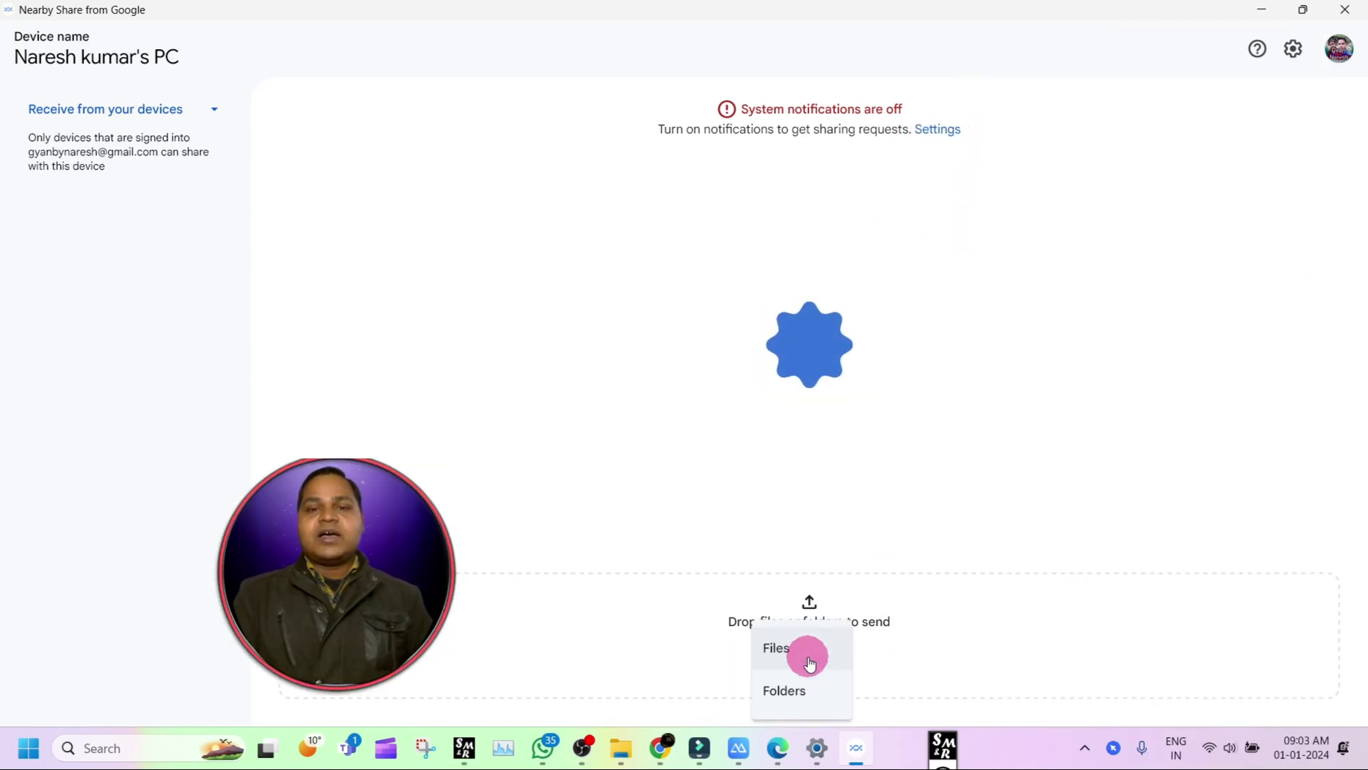
click(791, 651)
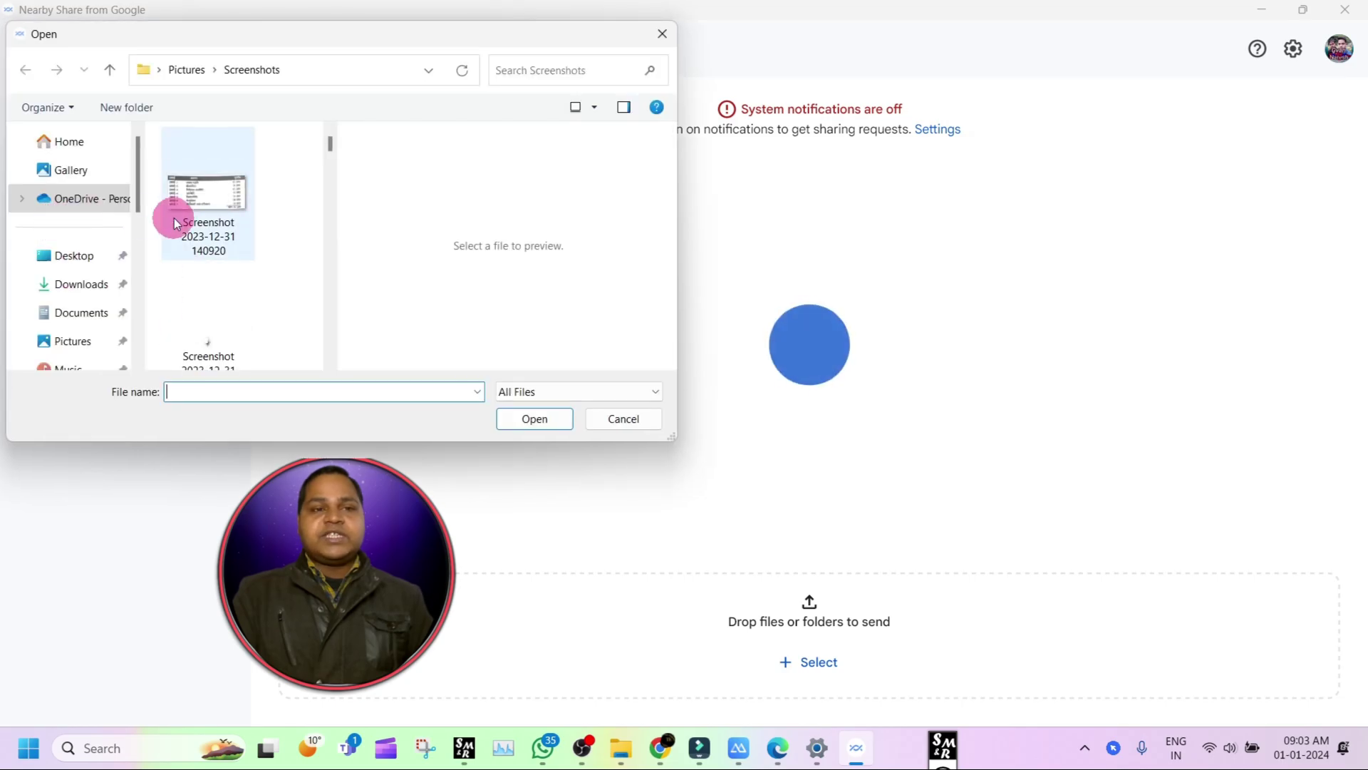
click(225, 189)
click(536, 421)
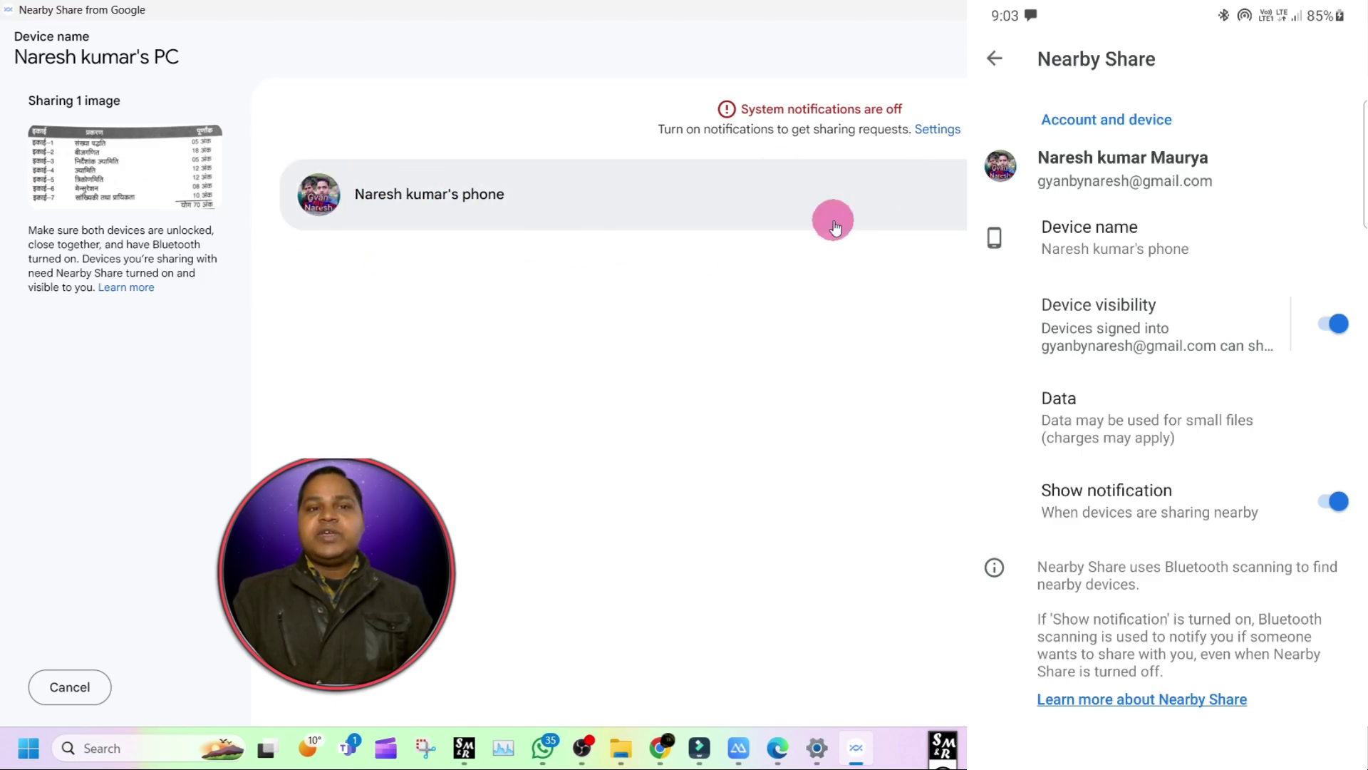
click(703, 221)
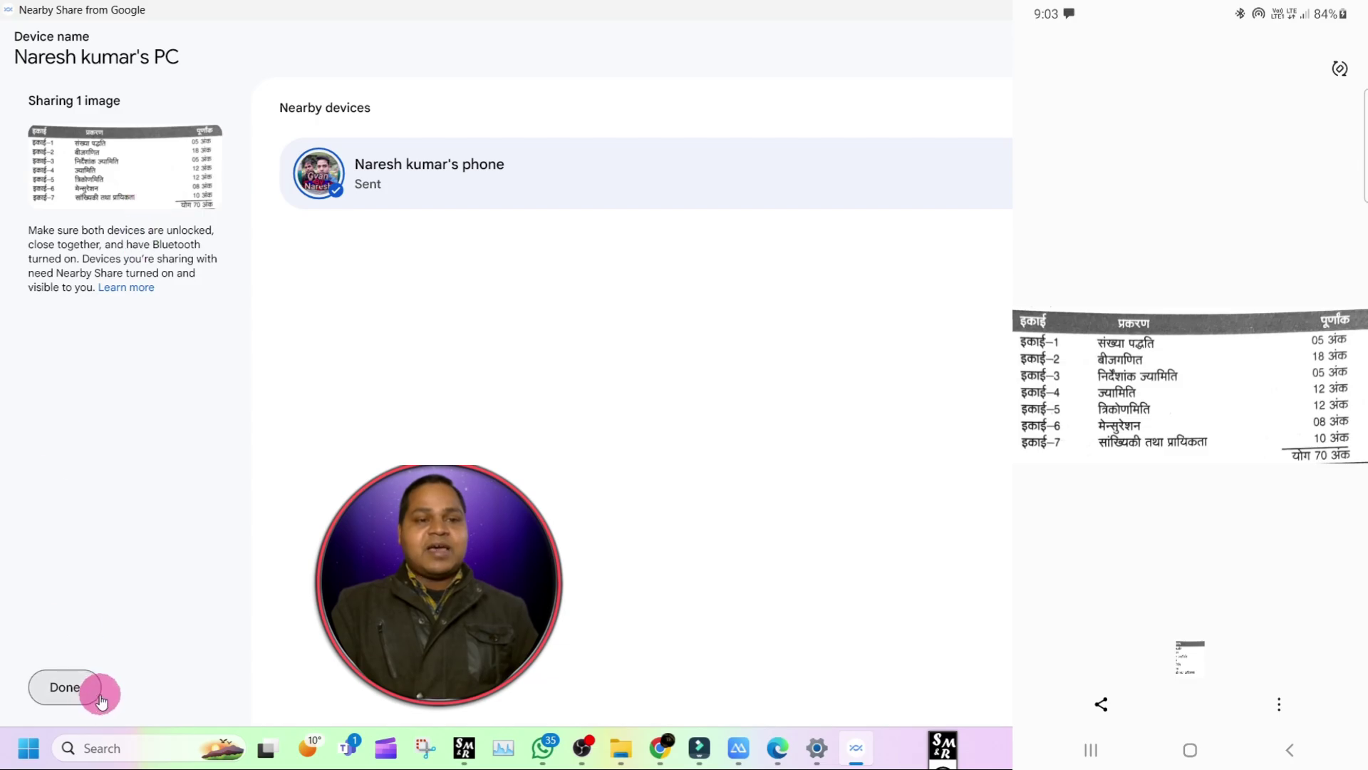
click(63, 689)
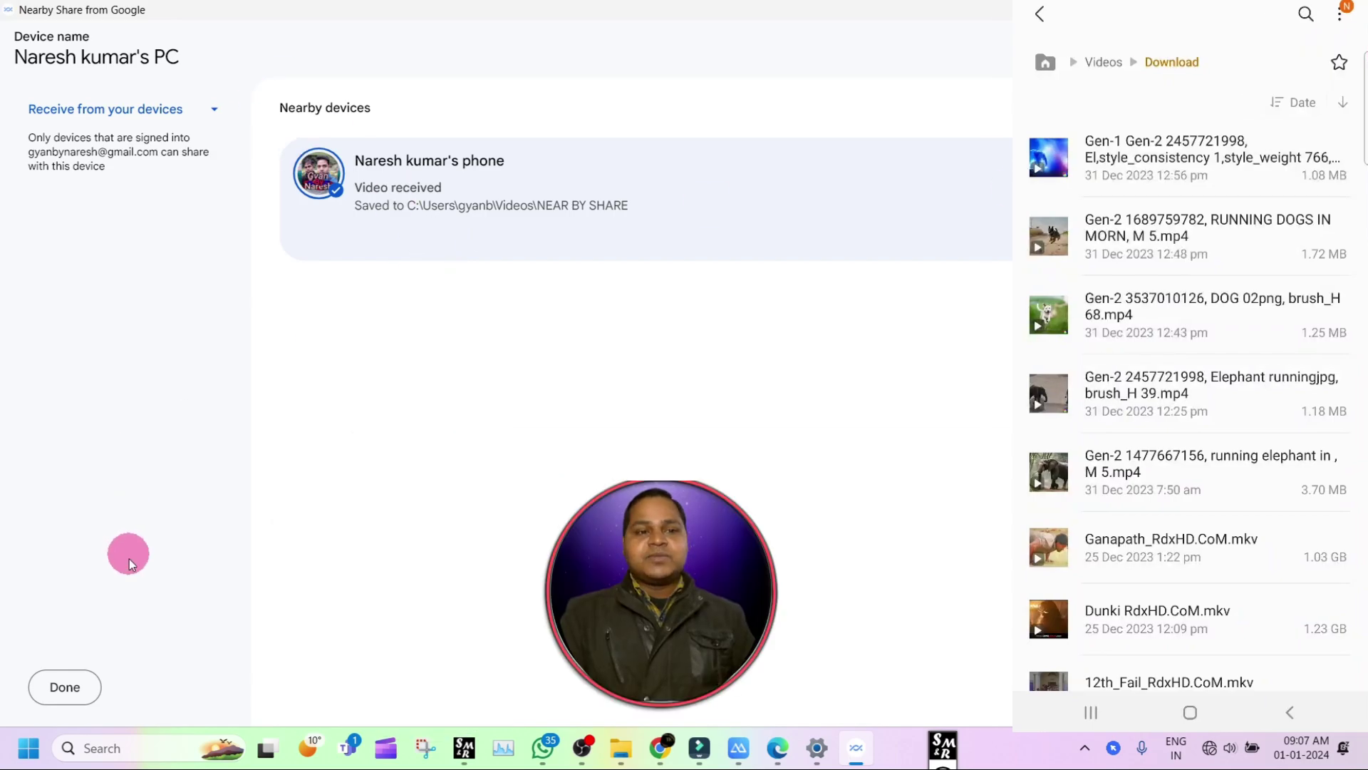
- Dismiss the received video transfer, start selecting a file to send, and browse to the NEAR BY SHARE folder in Videos
click(65, 686)
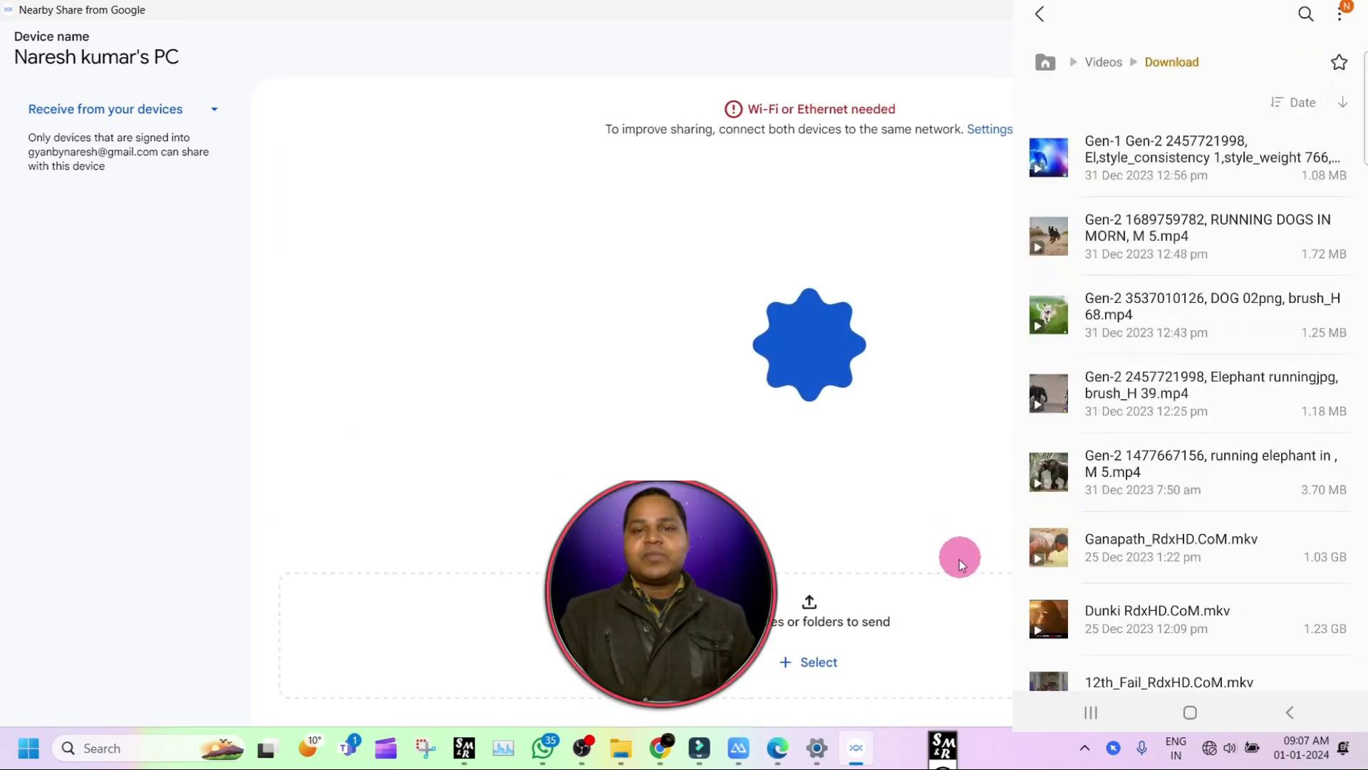
click(808, 663)
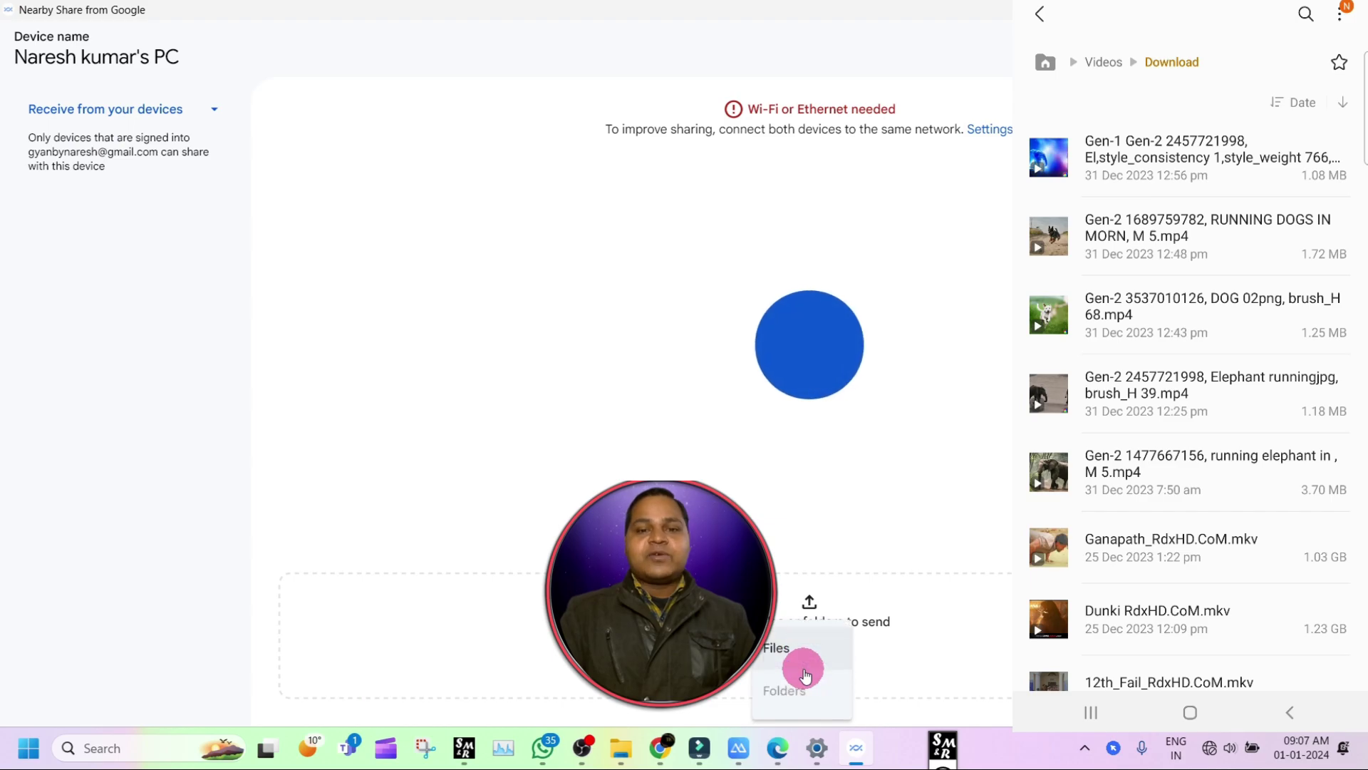
click(792, 648)
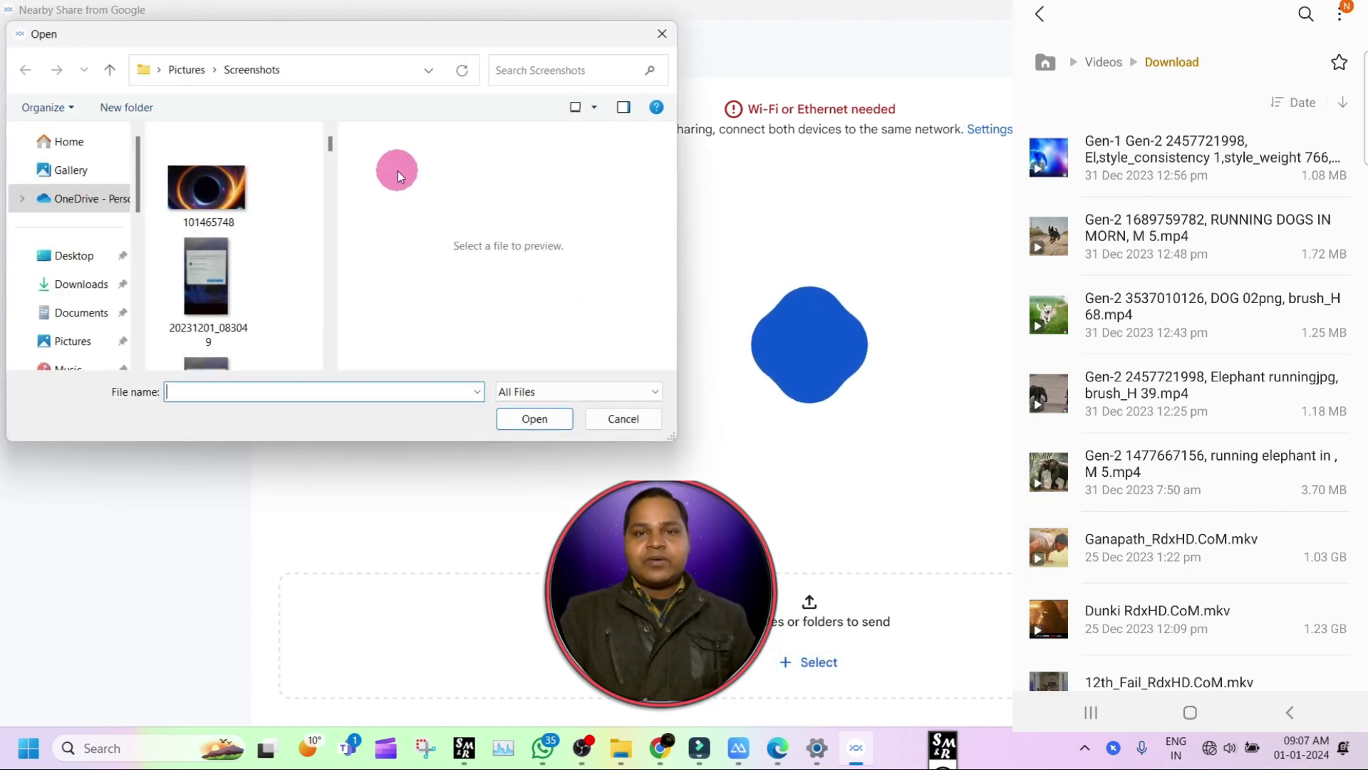
scroll(200, 292, down, 8)
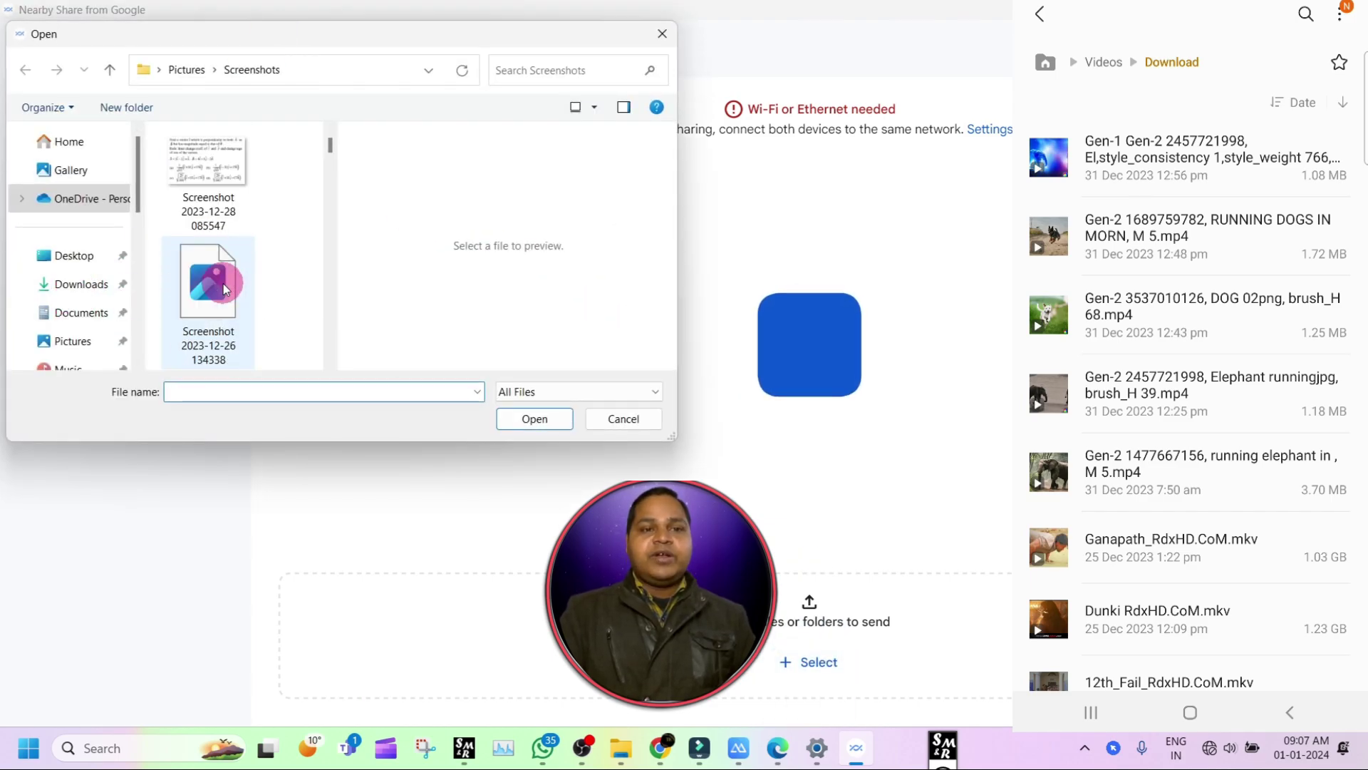
scroll(214, 278, down, 6)
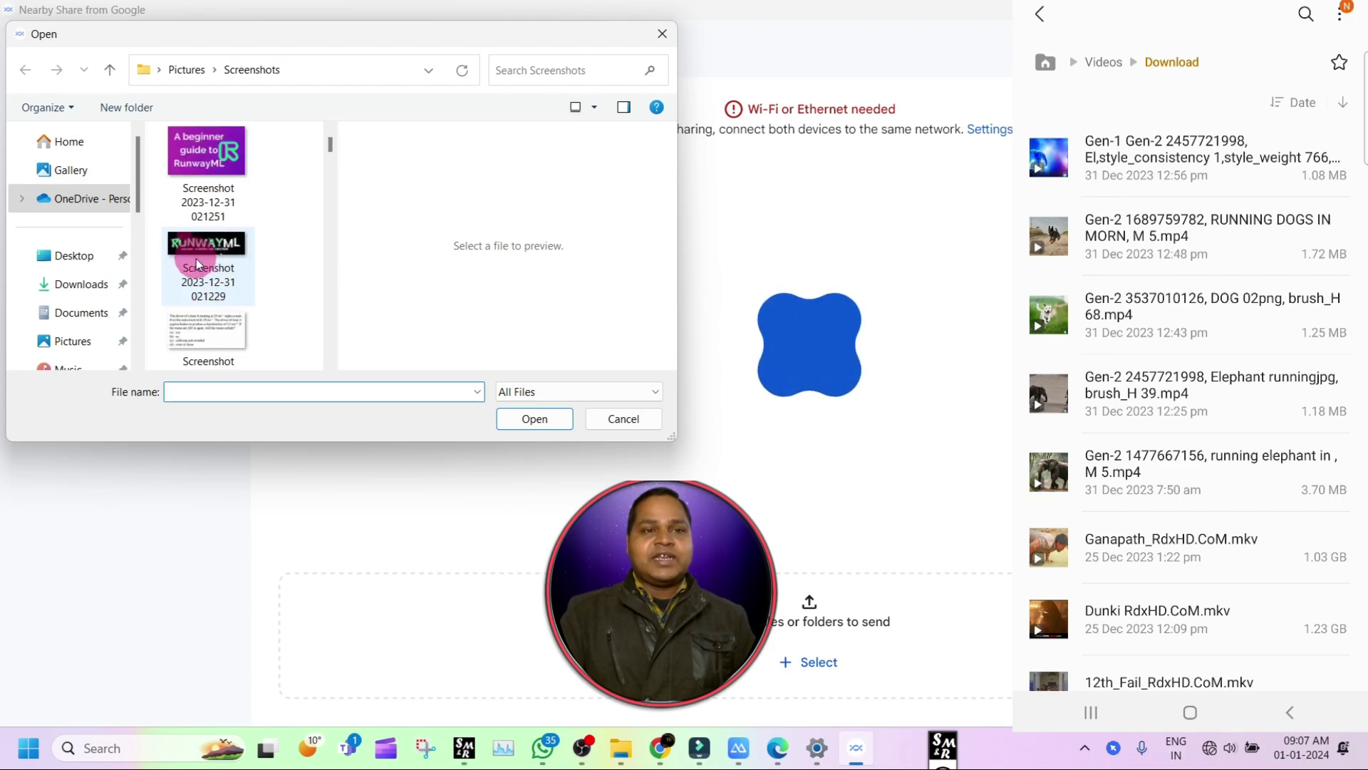
scroll(171, 285, down, 3)
scroll(64, 314, down, 3)
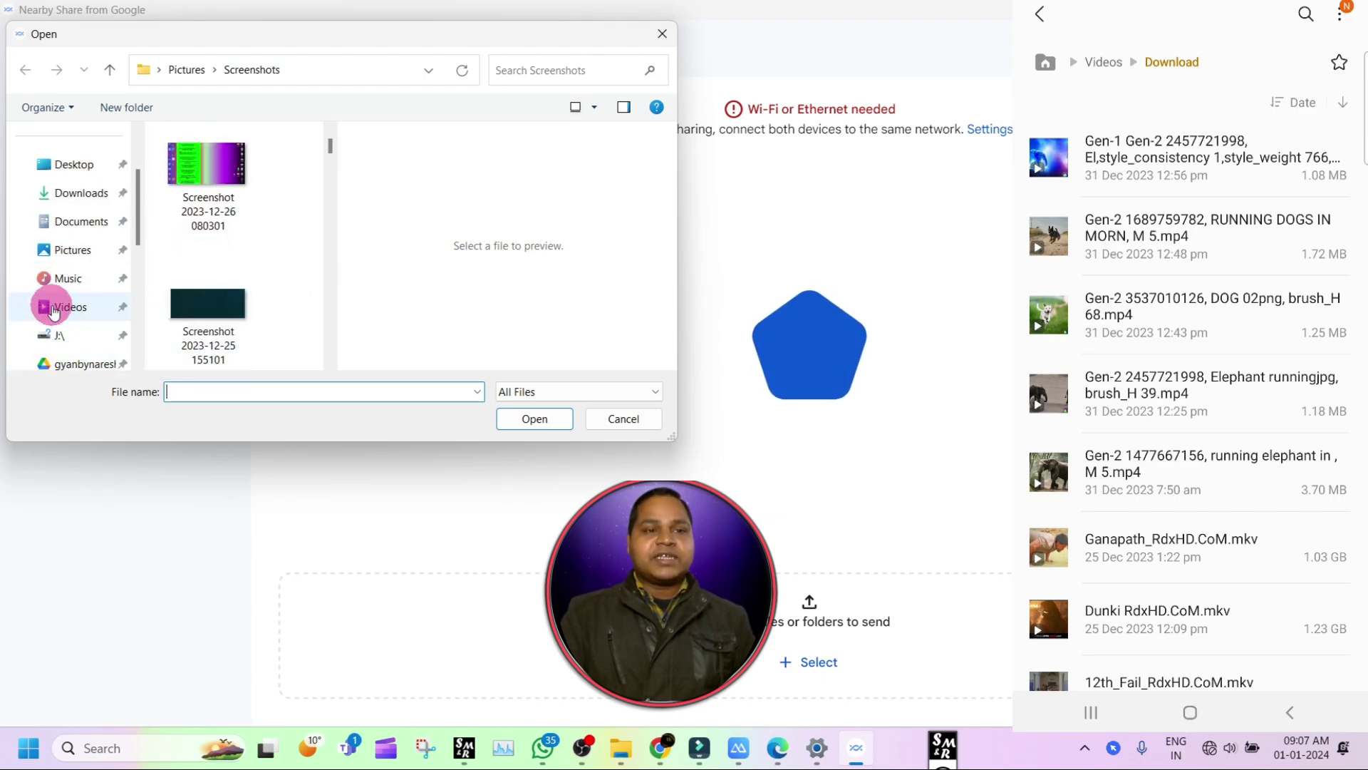
click(53, 308)
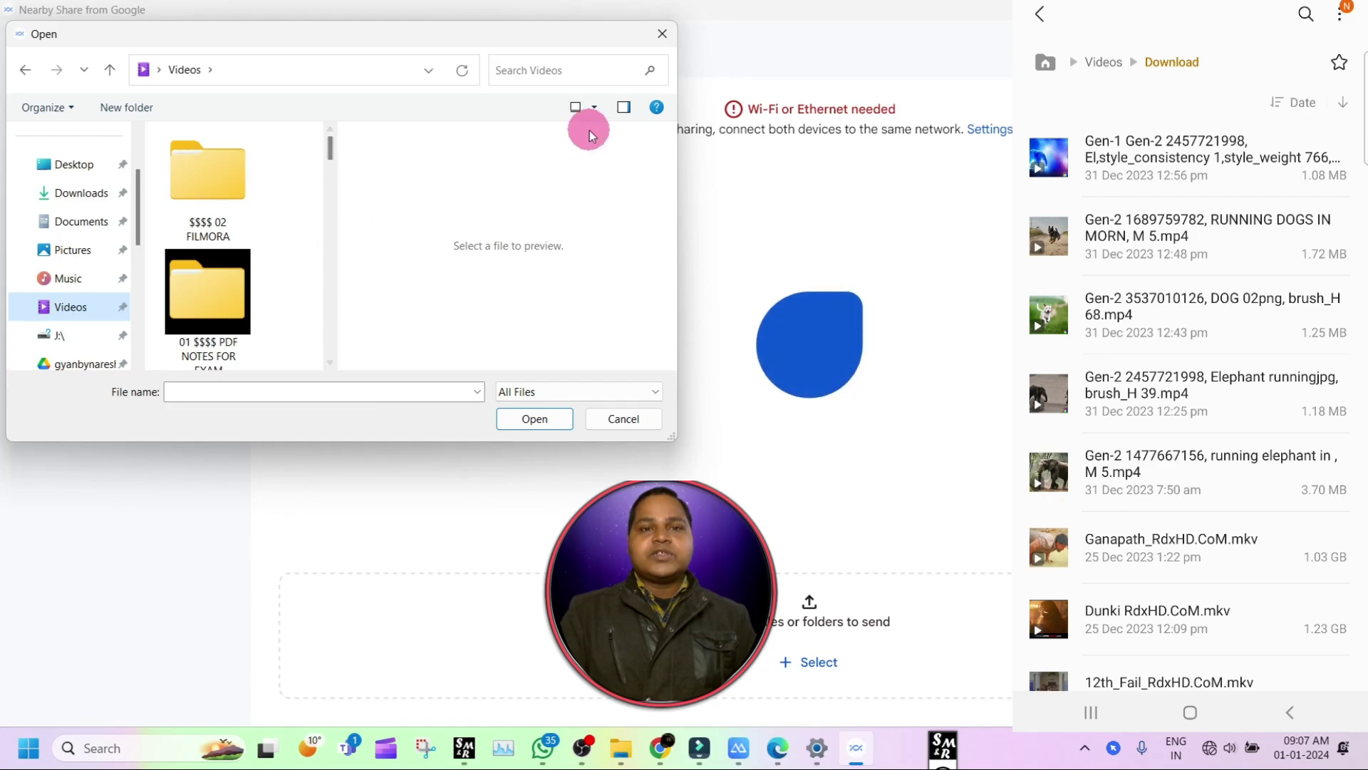
scroll(235, 303, down, 2)
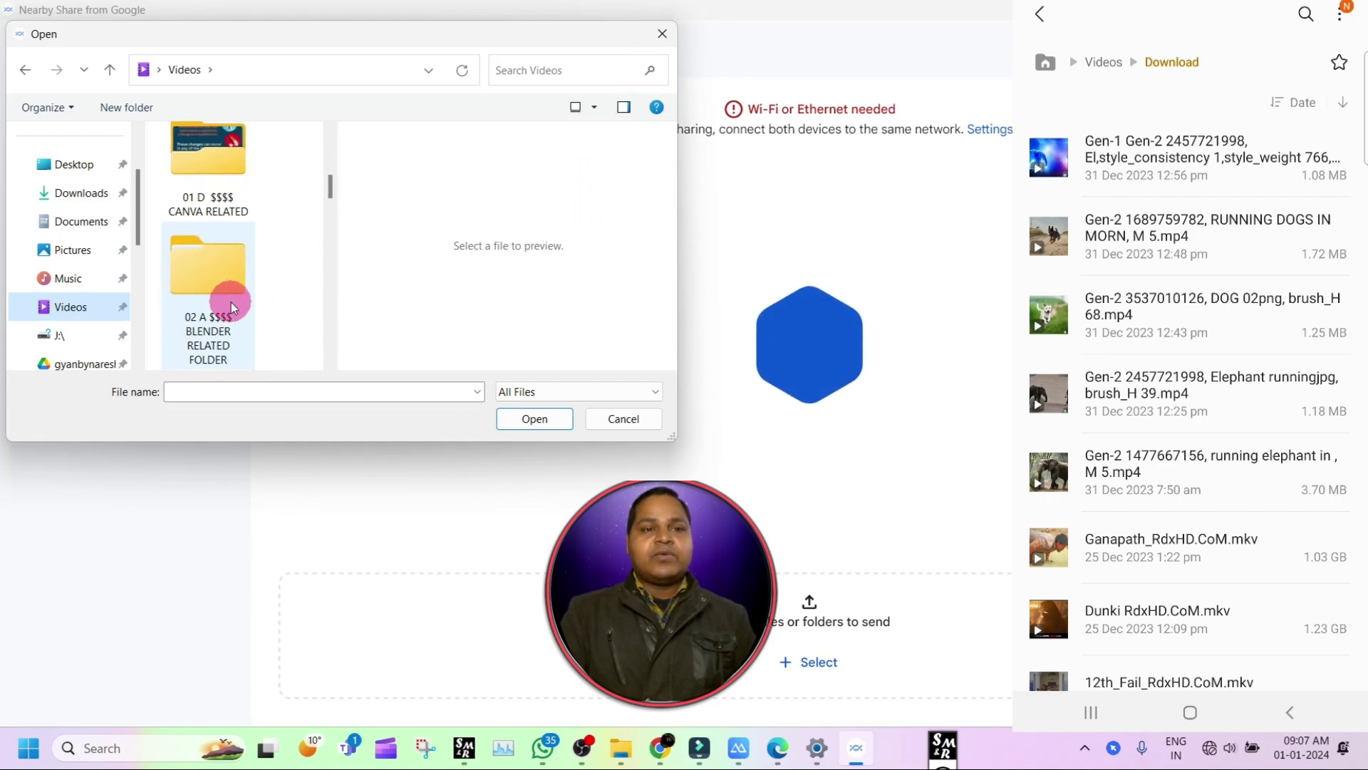
scroll(251, 306, down, 6)
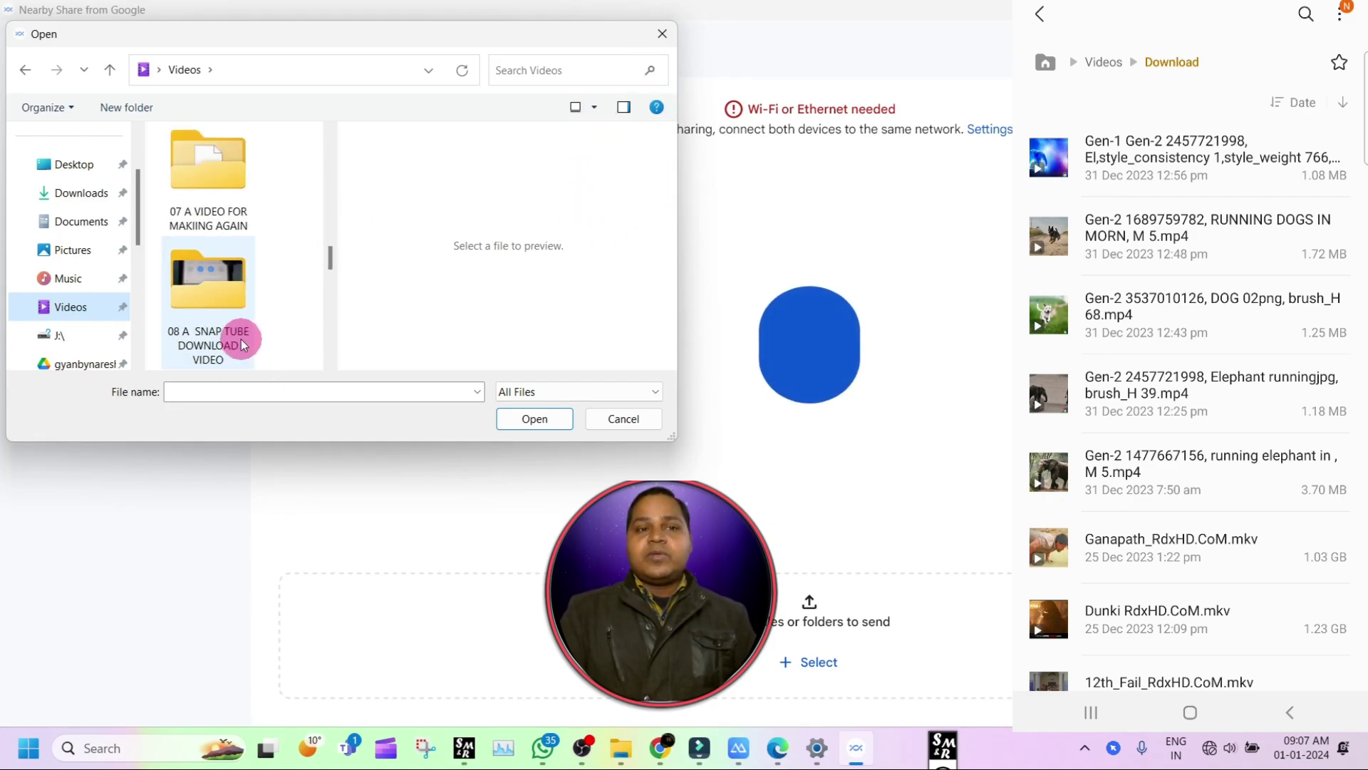
double_click(200, 226)
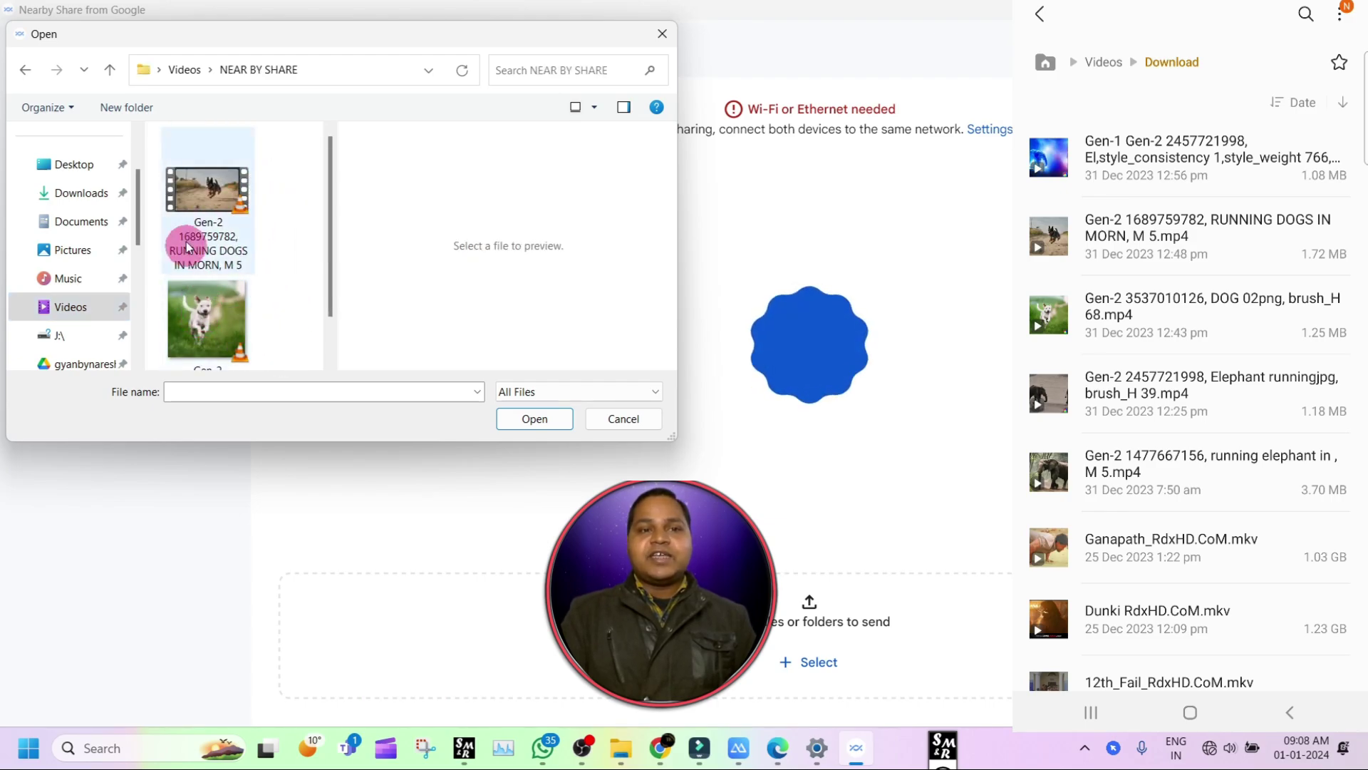
scroll(214, 249, down, 1)
scroll(214, 235, up, 1)
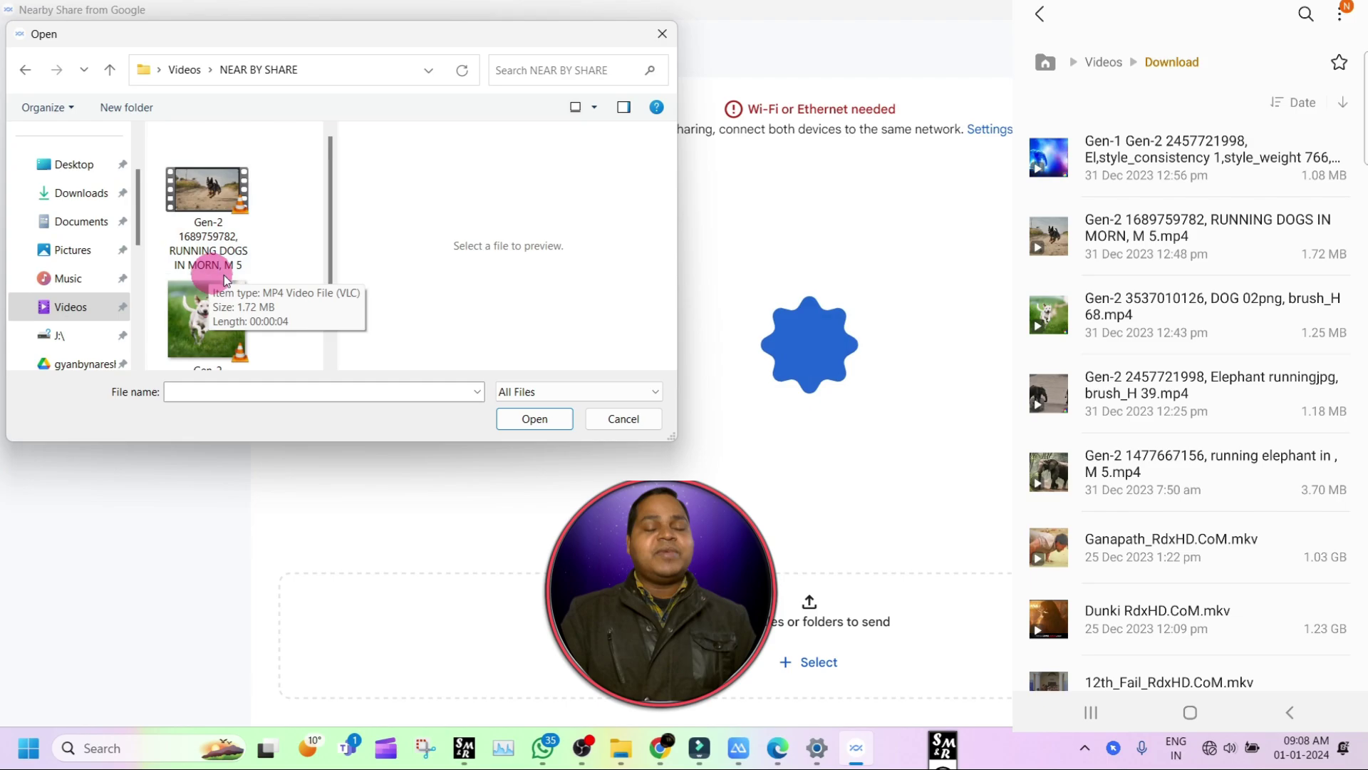
click(219, 213)
click(535, 419)
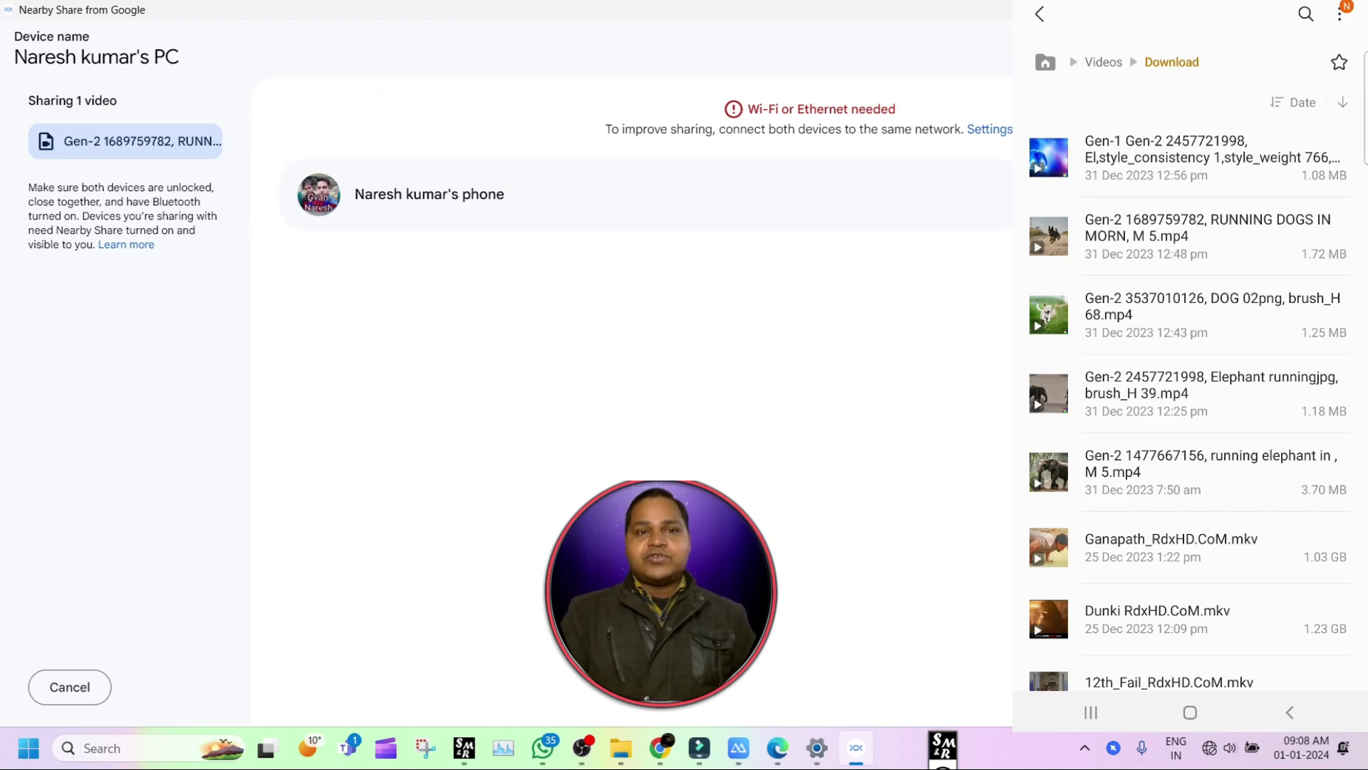
click(680, 205)
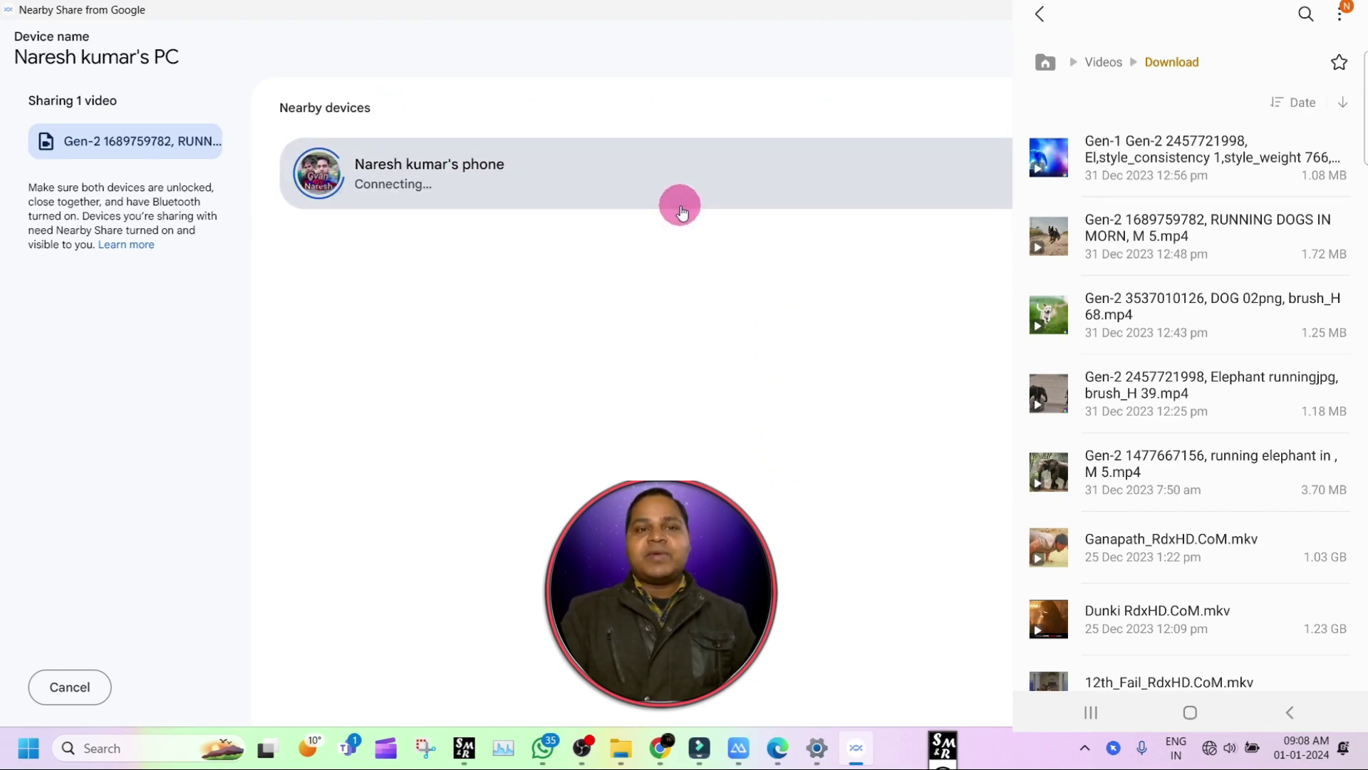